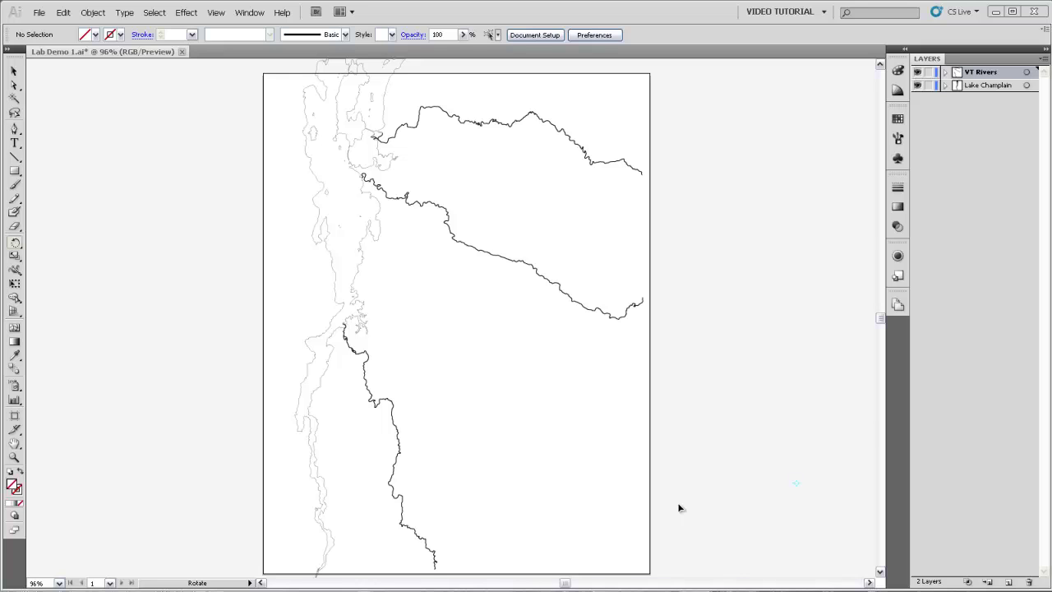
# - Add a new layer named Guides and lock the VT Rivers and Lake Champlain layers
pyautogui.click(1007, 582)
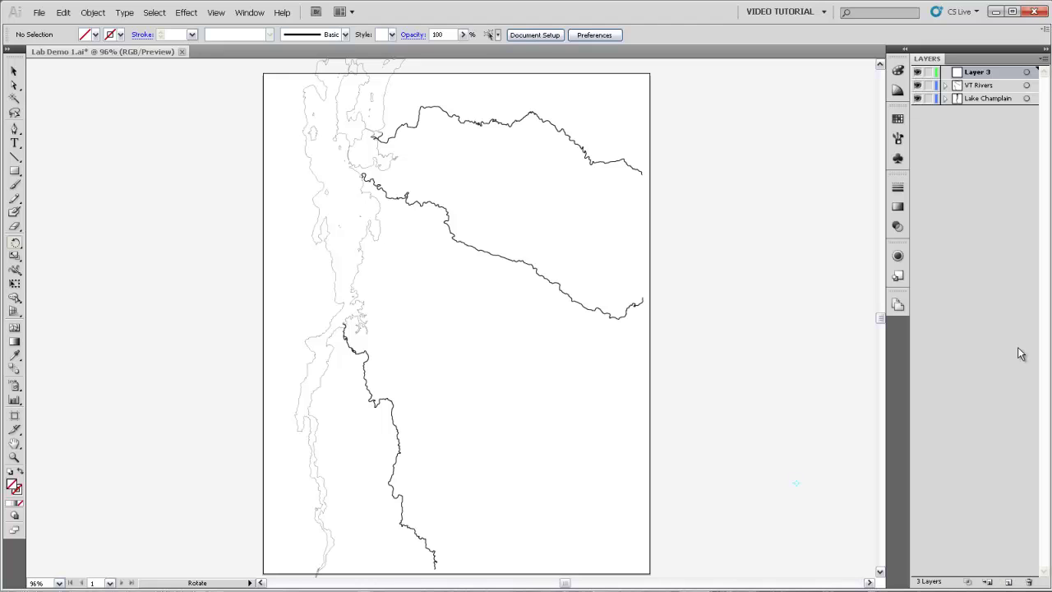
pyautogui.doubleClick(984, 74)
pyautogui.write('Guides')
pyautogui.press('Return')
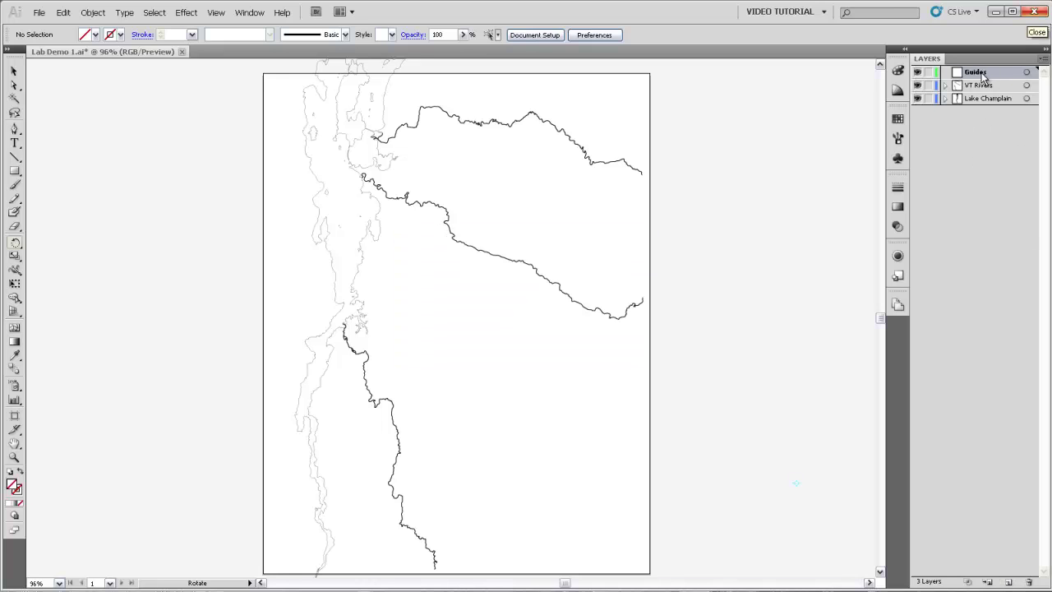
pyautogui.click(928, 85)
pyautogui.click(929, 99)
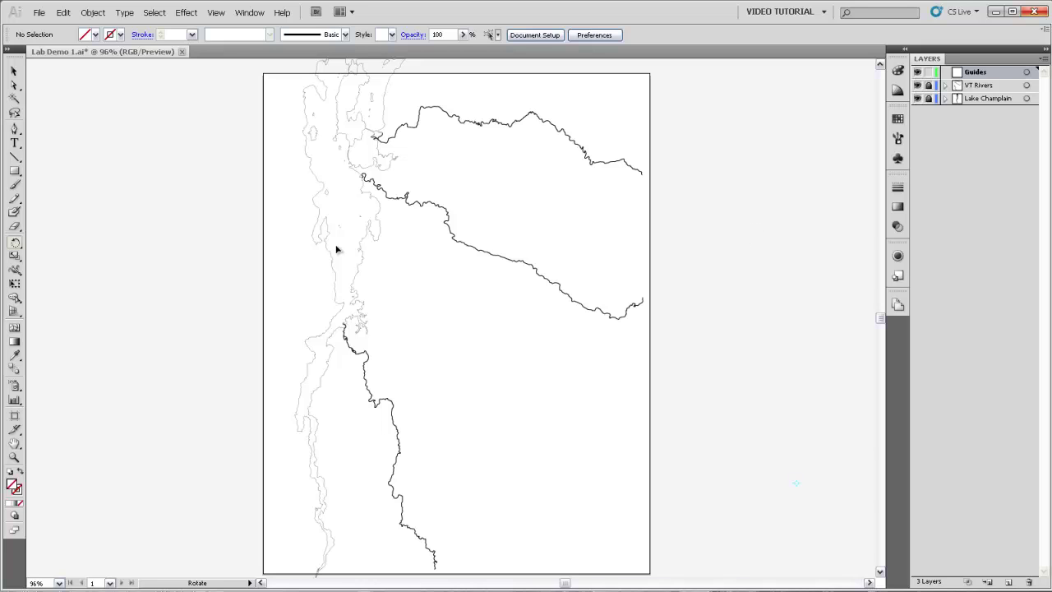
# - Show the rulers around the map artwork with View > Rulers > Show Rulers
pyautogui.click(216, 13)
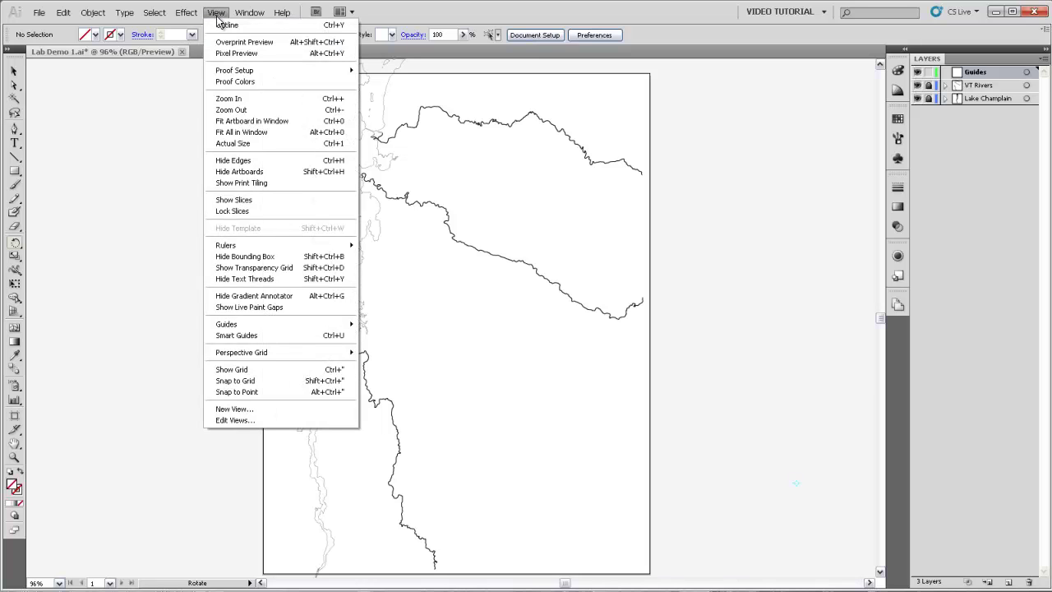
pyautogui.moveTo(236, 249)
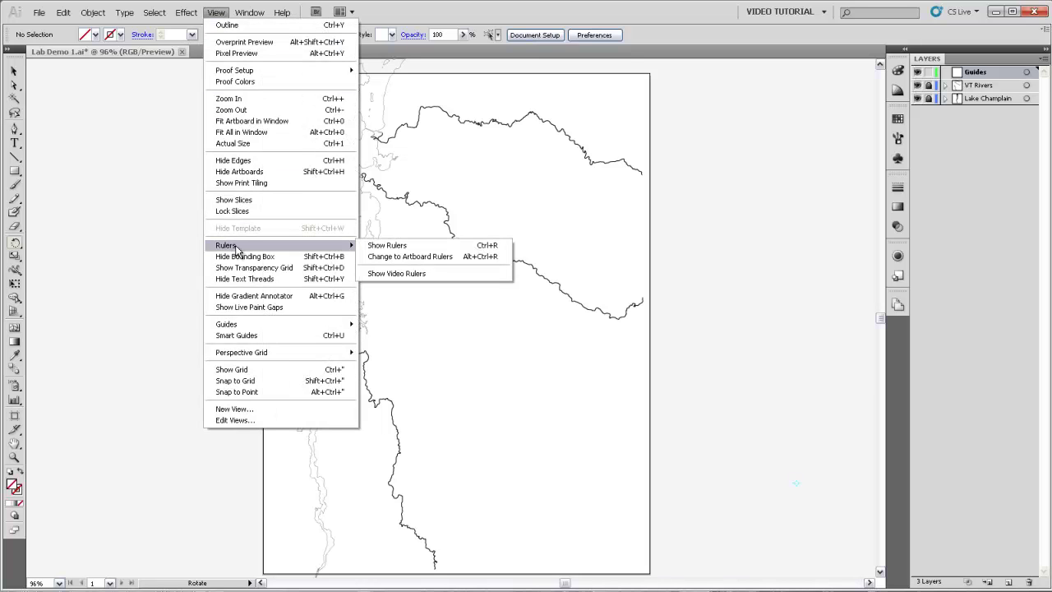
pyautogui.click(387, 245)
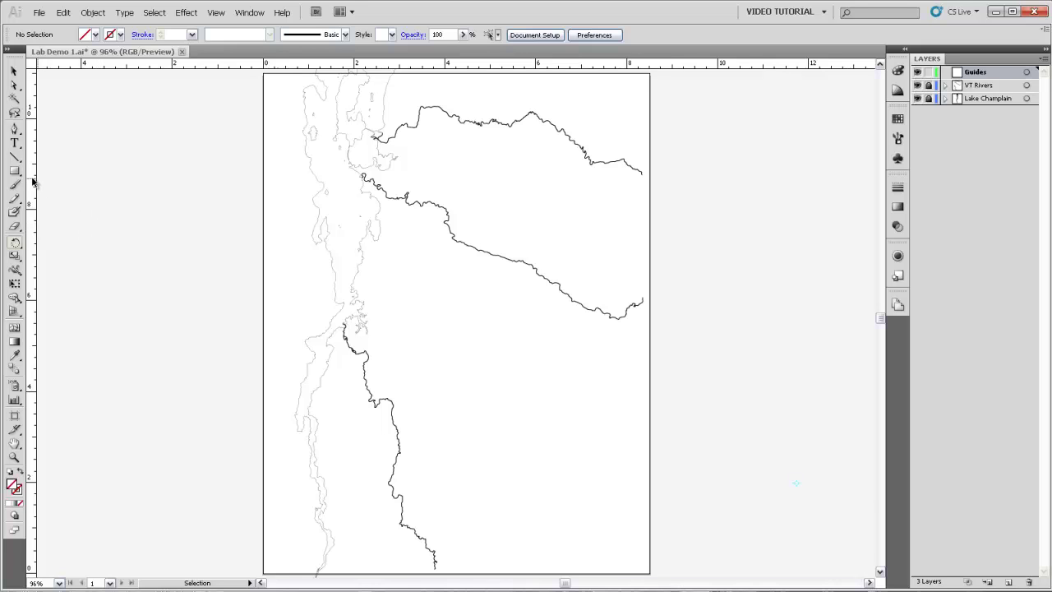
# - Place a vertical guide left of the artboard and delete a trial horizontal guide from the Guides layer
pyautogui.moveTo(33, 175); pyautogui.dragTo(166, 169)
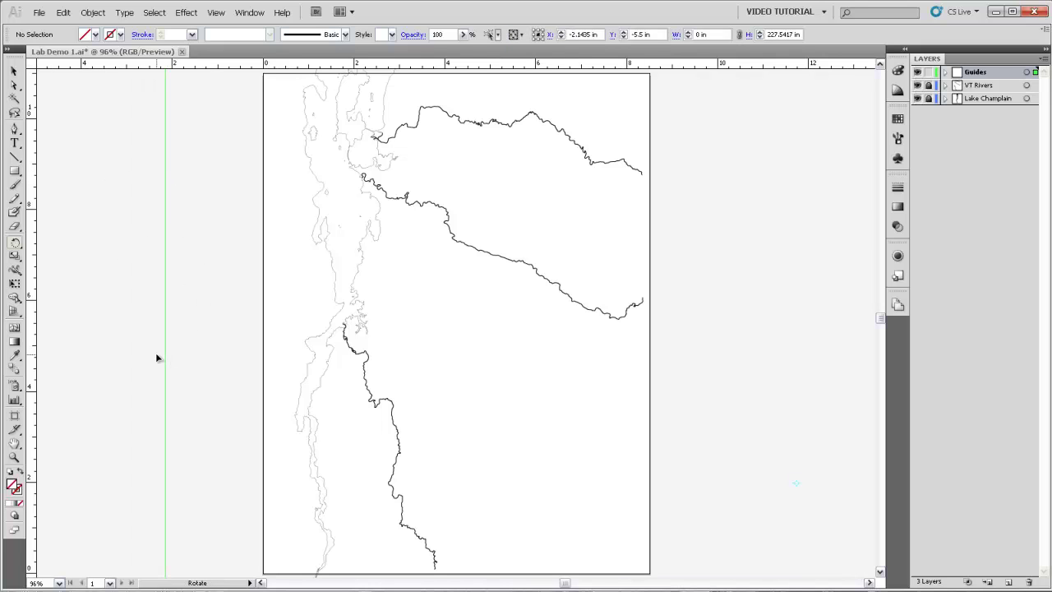
pyautogui.moveTo(216, 64); pyautogui.dragTo(212, 245)
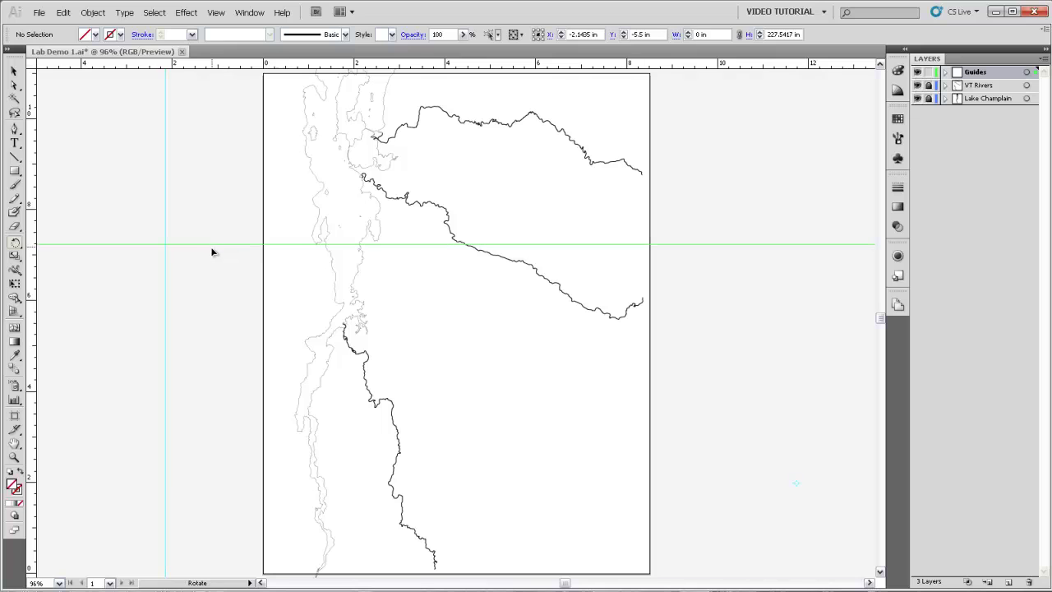
pyautogui.click(945, 73)
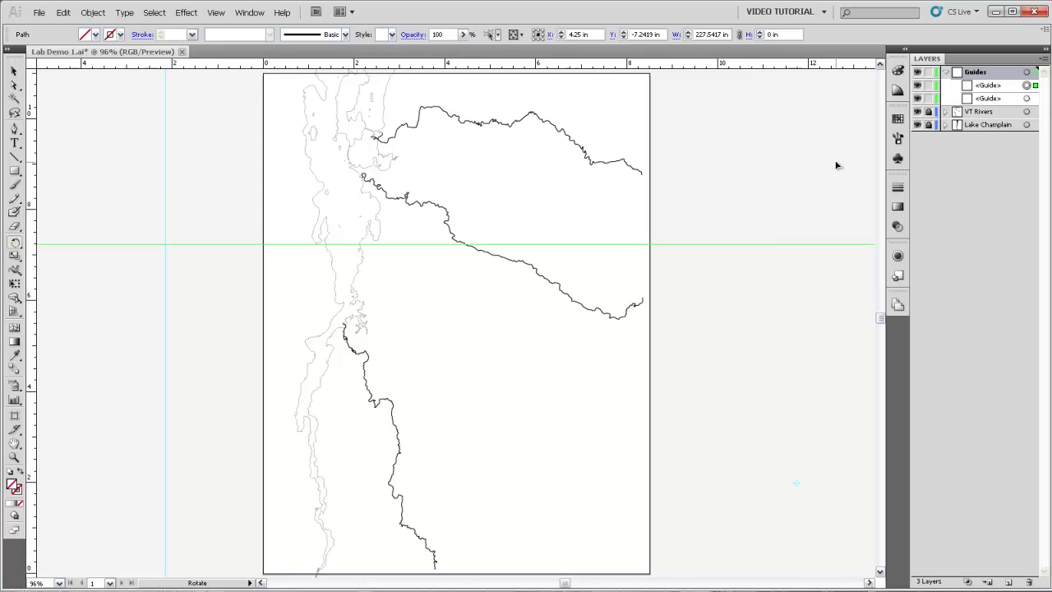
pyautogui.click(1027, 87)
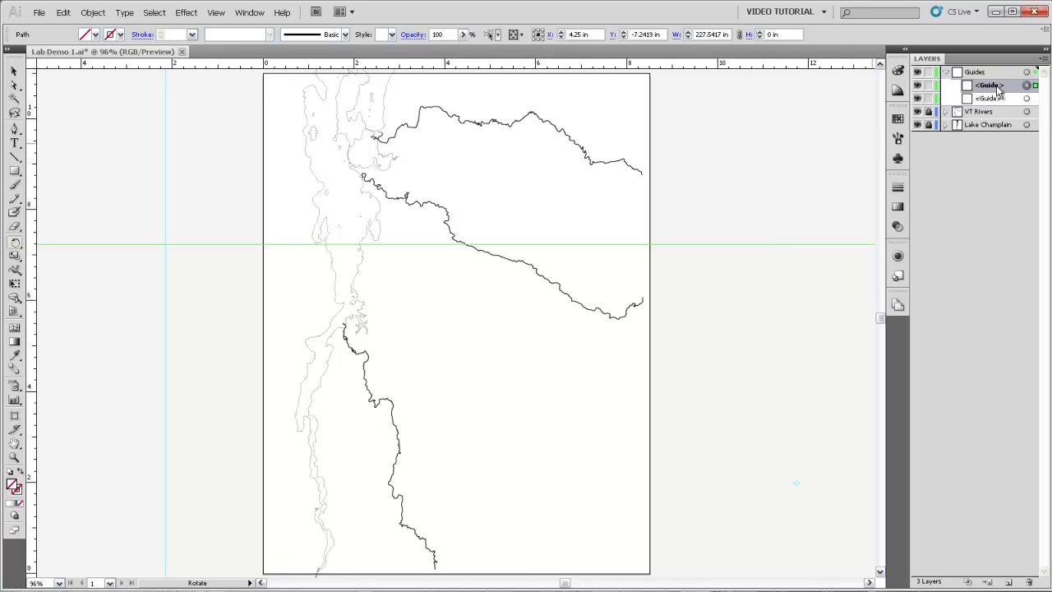
pyautogui.click(1029, 581)
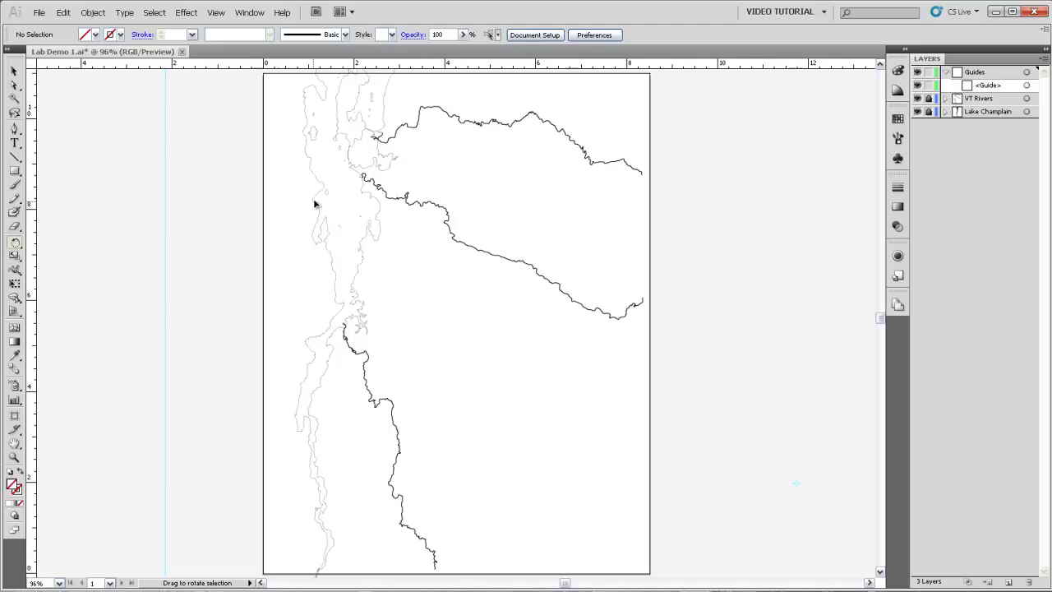
# - Move the vertical guide to X 1.43 in on the lake and zoom into the northern shoreline
pyautogui.click(17, 73)
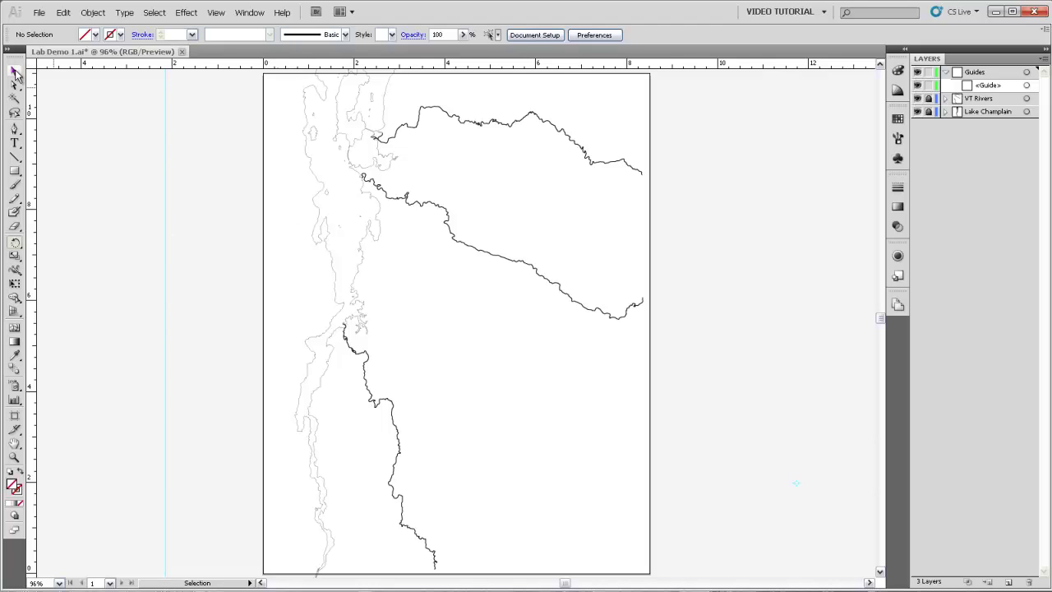
pyautogui.click(166, 197)
pyautogui.moveTo(165, 197); pyautogui.dragTo(327, 151)
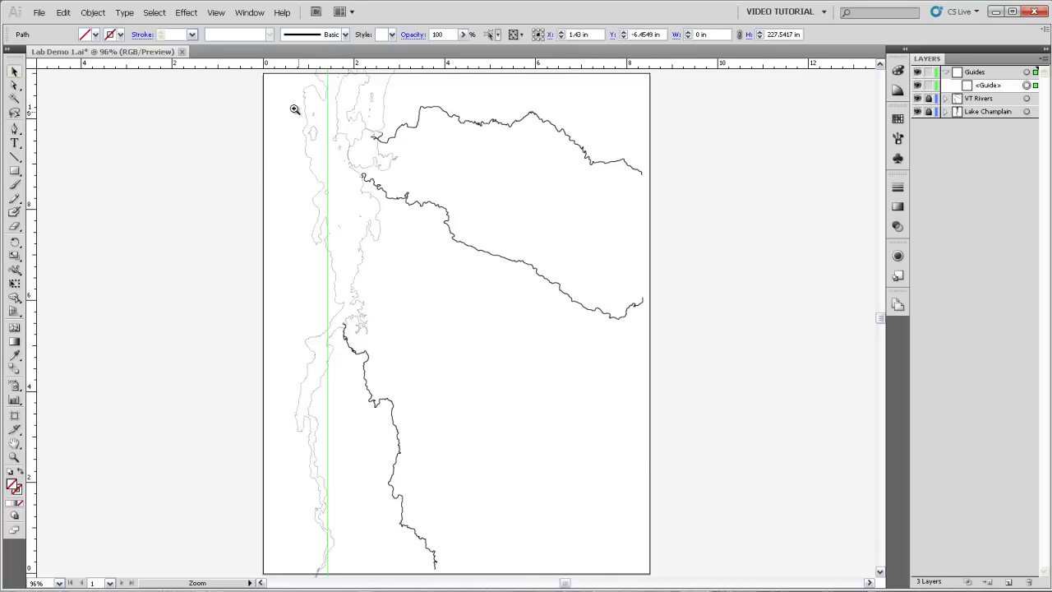
pyautogui.moveTo(287, 104); pyautogui.dragTo(415, 228)
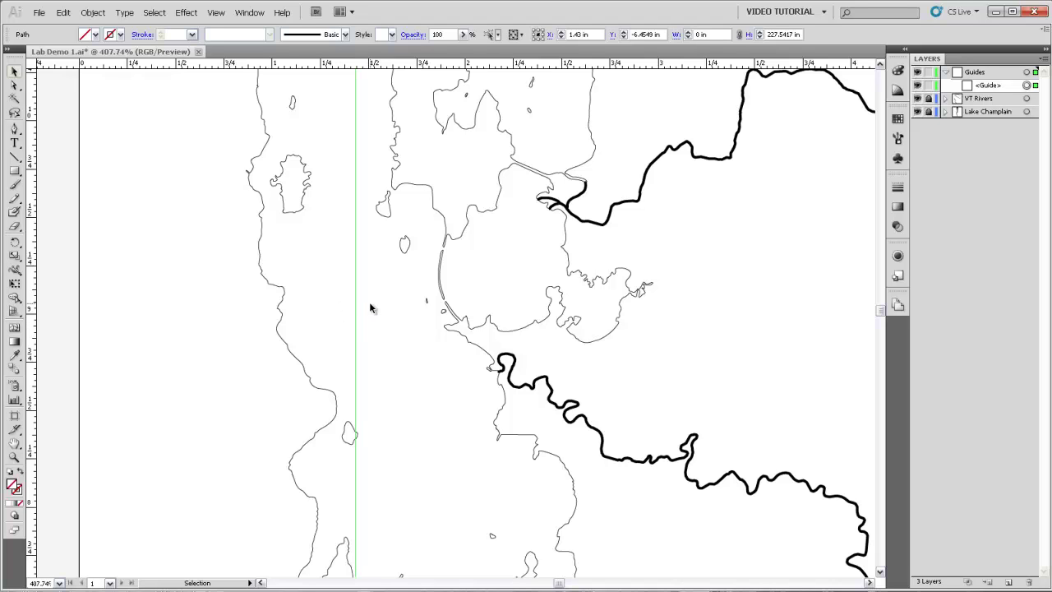
# - Rotate the vertical guide into a diagonal slanting across the northern lake shoreline
pyautogui.click(14, 244)
pyautogui.click(362, 352)
pyautogui.moveTo(369, 251); pyautogui.dragTo(438, 267)
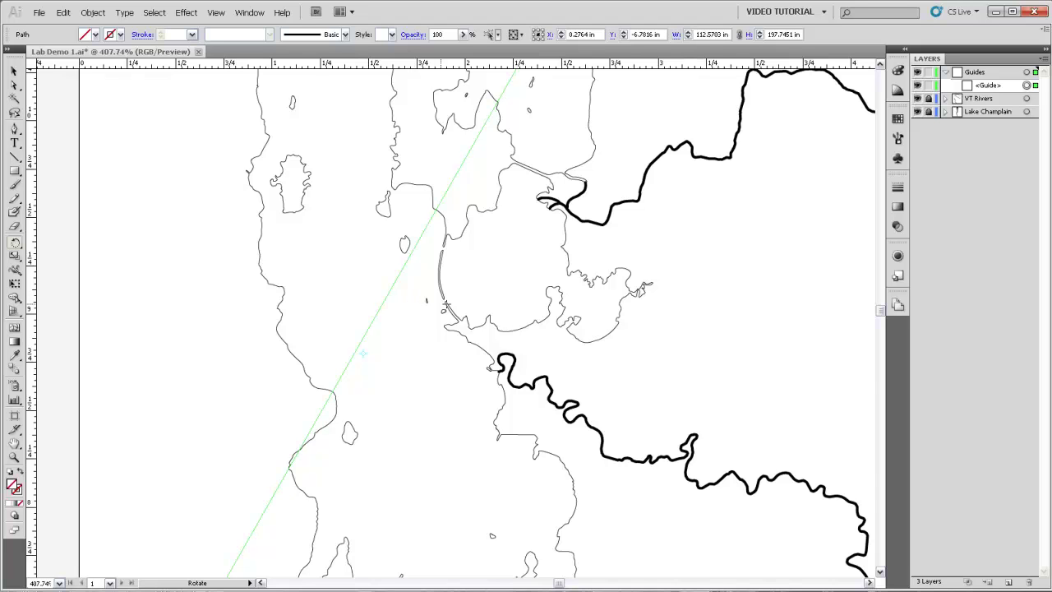
# - Delete the diagonal guide and select a new vertical guide placed over the lake
pyautogui.click(986, 86)
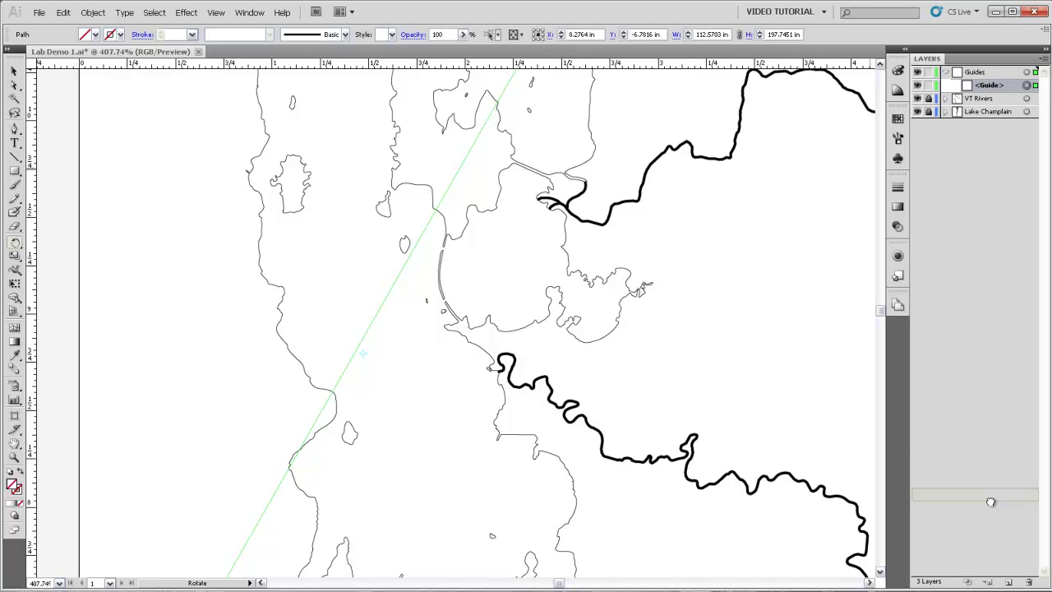
pyautogui.click(1026, 581)
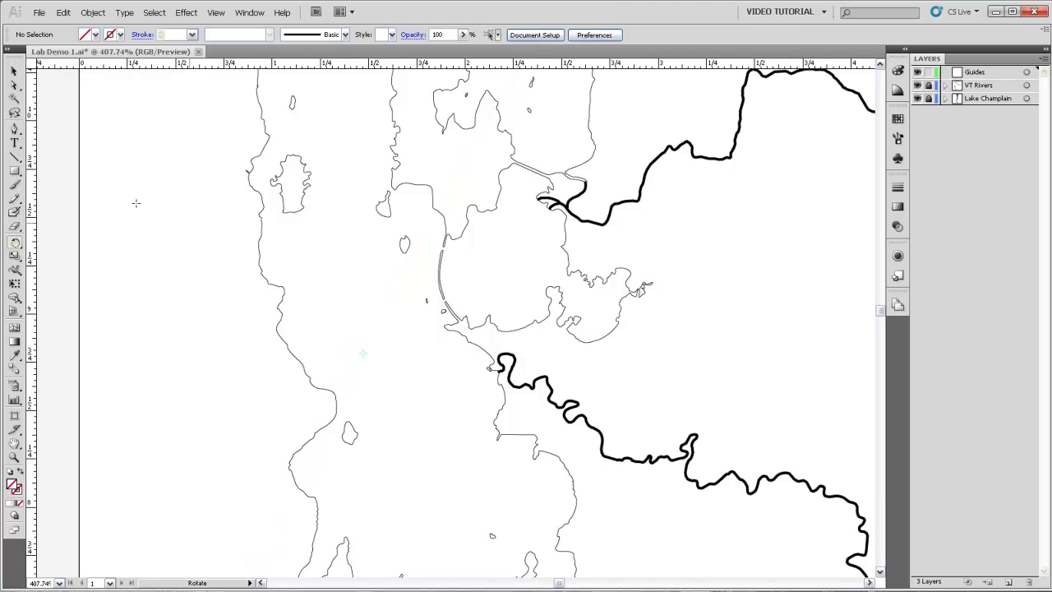
pyautogui.click(14, 72)
pyautogui.moveTo(32, 222); pyautogui.dragTo(341, 279)
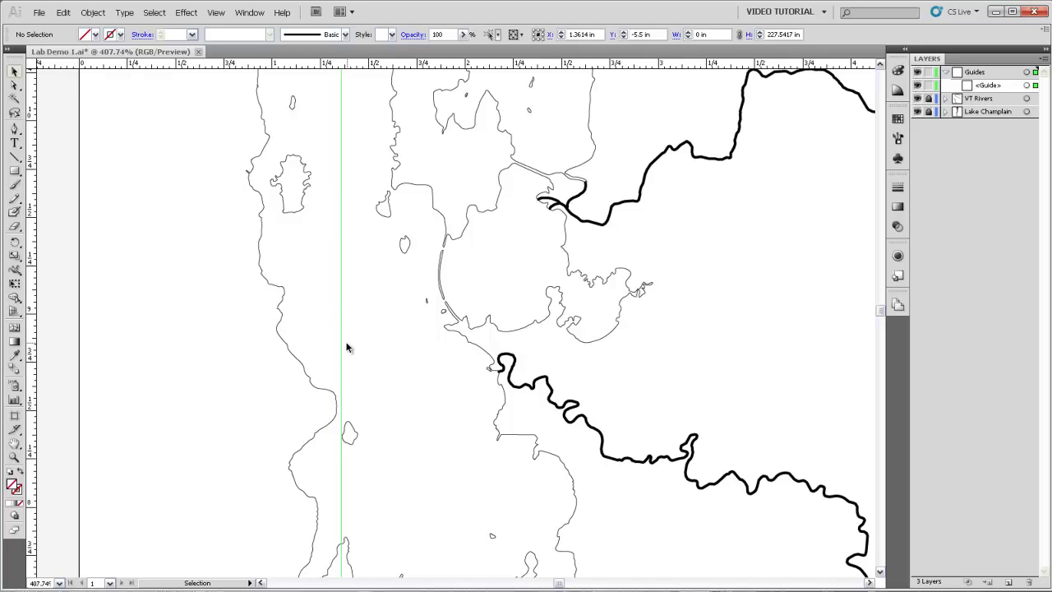
pyautogui.click(347, 285)
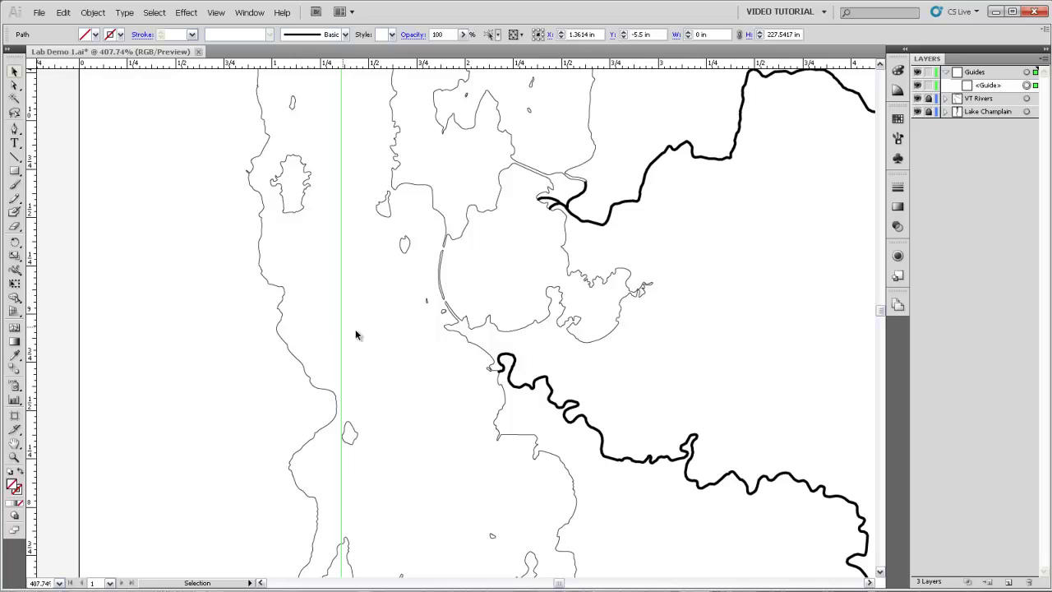
# - Rotate the new guide by -359.8° in the Rotate dialog
pyautogui.doubleClick(15, 244)
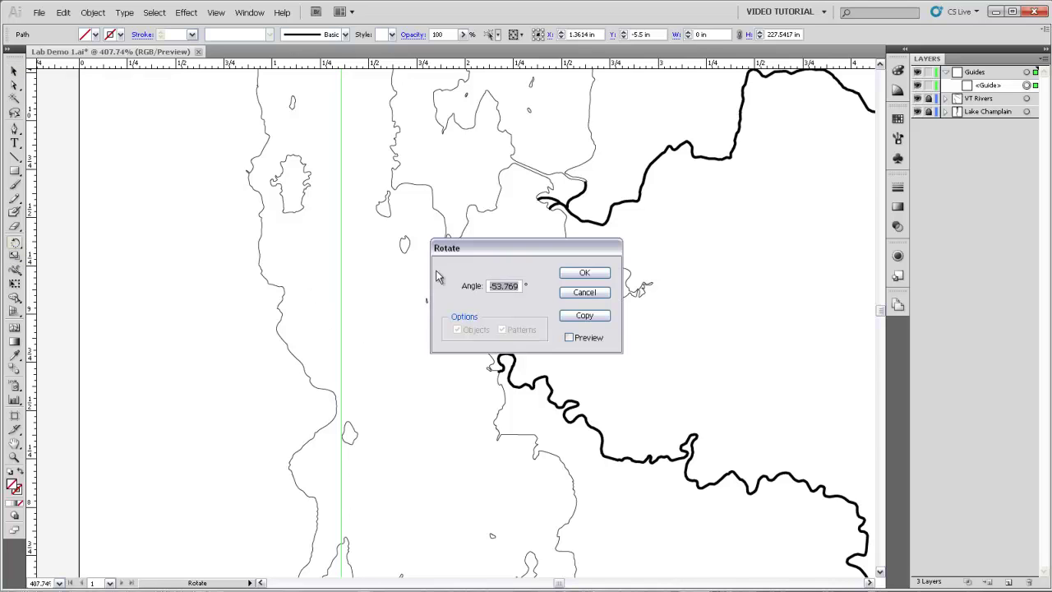
pyautogui.moveTo(479, 243); pyautogui.dragTo(455, 208)
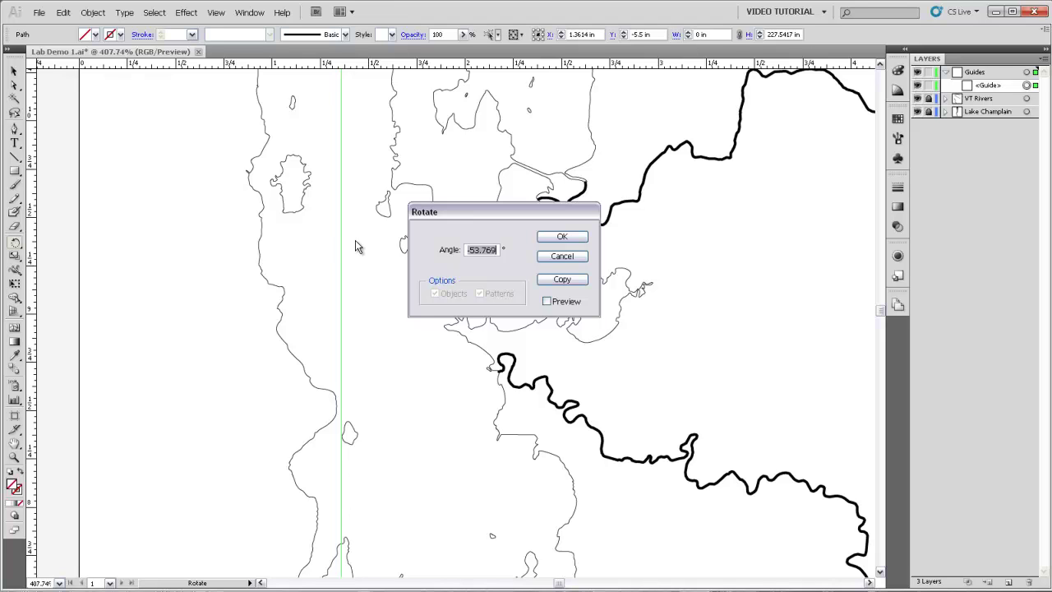
pyautogui.write('-359.8')
pyautogui.click(559, 236)
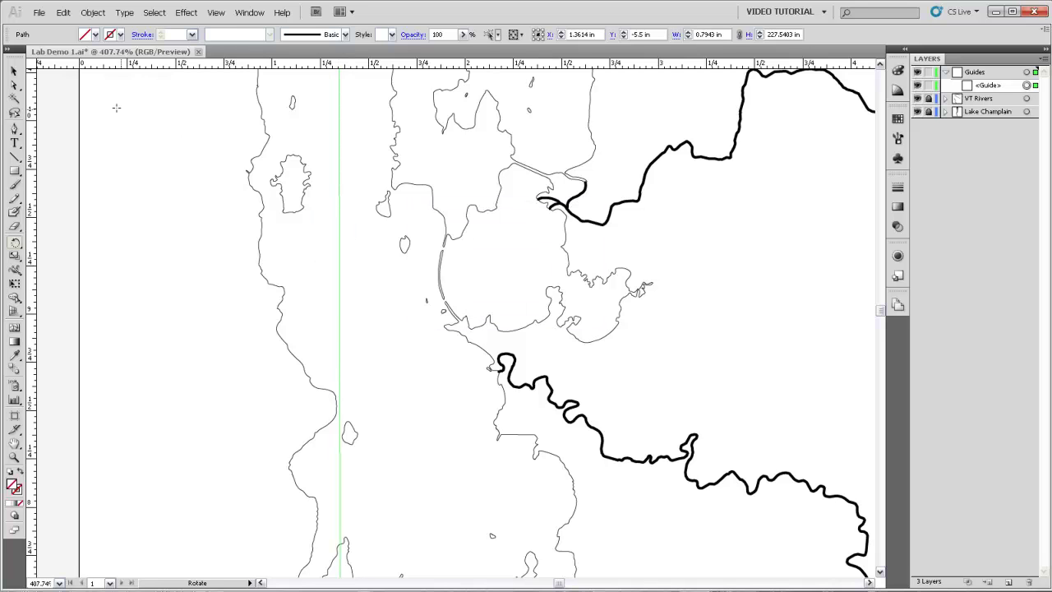
# - Shift the tilted guide right and add a vertical guide at X 1.1604 in beside it
pyautogui.click(14, 73)
pyautogui.moveTo(341, 254); pyautogui.dragTo(383, 216)
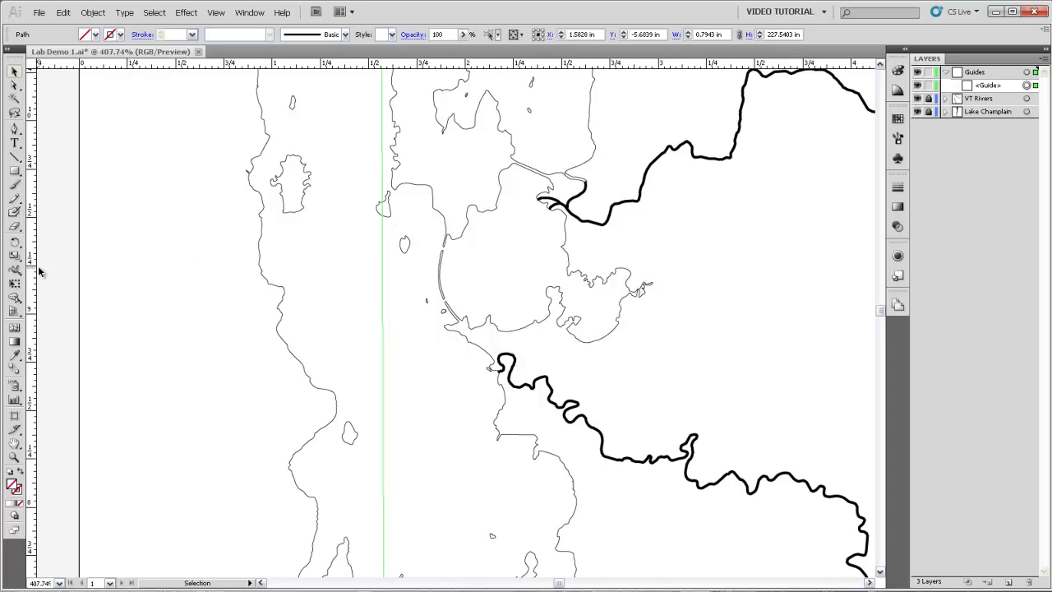
pyautogui.moveTo(36, 273); pyautogui.dragTo(305, 283)
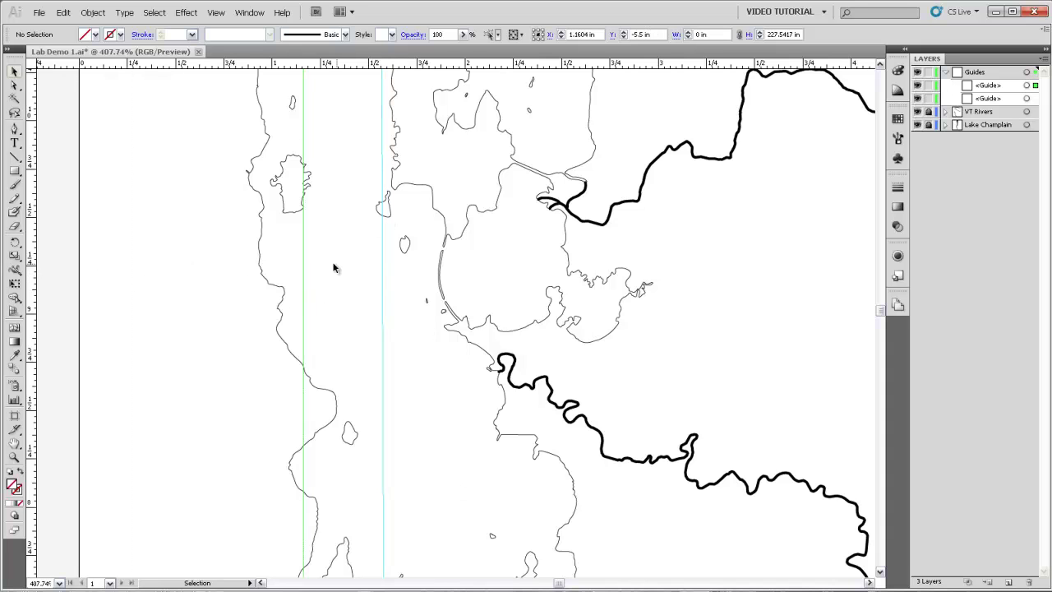
# - Rotate the guide by -74.5° and move the slanted guide up across the lake
pyautogui.doubleClick(15, 243)
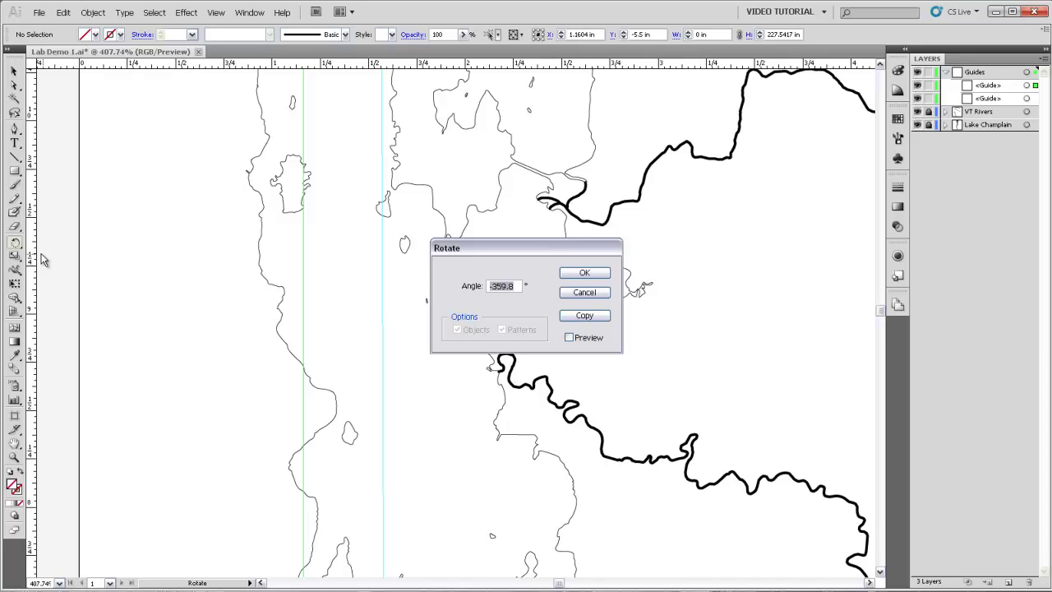
pyautogui.write('-74.5')
pyautogui.press('Return')
pyautogui.click(14, 72)
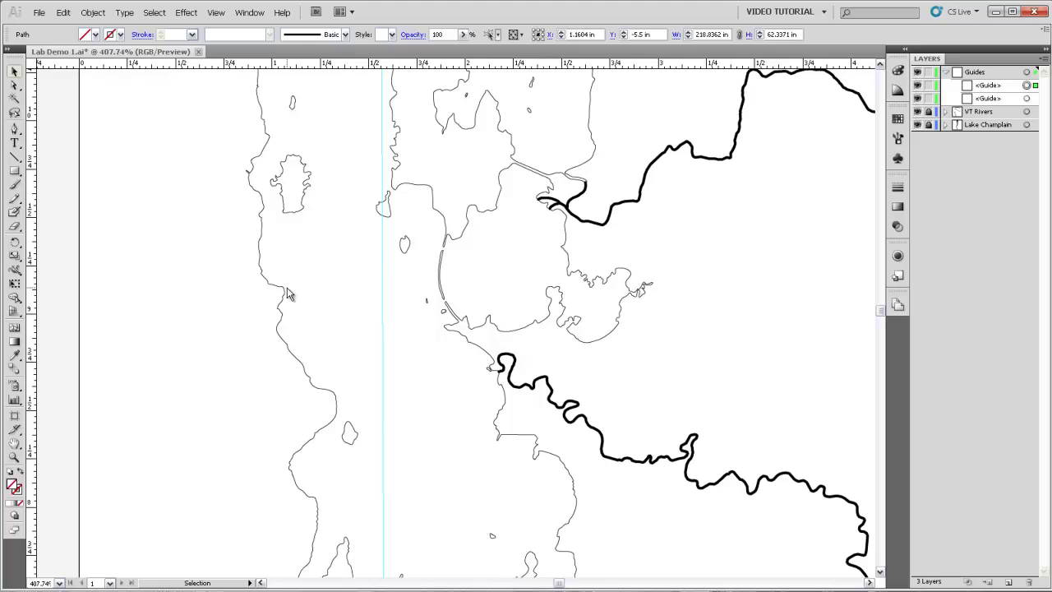
pyautogui.press('z')
pyautogui.keyDown('alt'); pyautogui.click(337, 321); pyautogui.keyUp('alt')
pyautogui.keyDown('alt'); pyautogui.click(429, 356); pyautogui.keyUp('alt')
pyautogui.keyDown('alt'); pyautogui.click(442, 356); pyautogui.keyUp('alt')
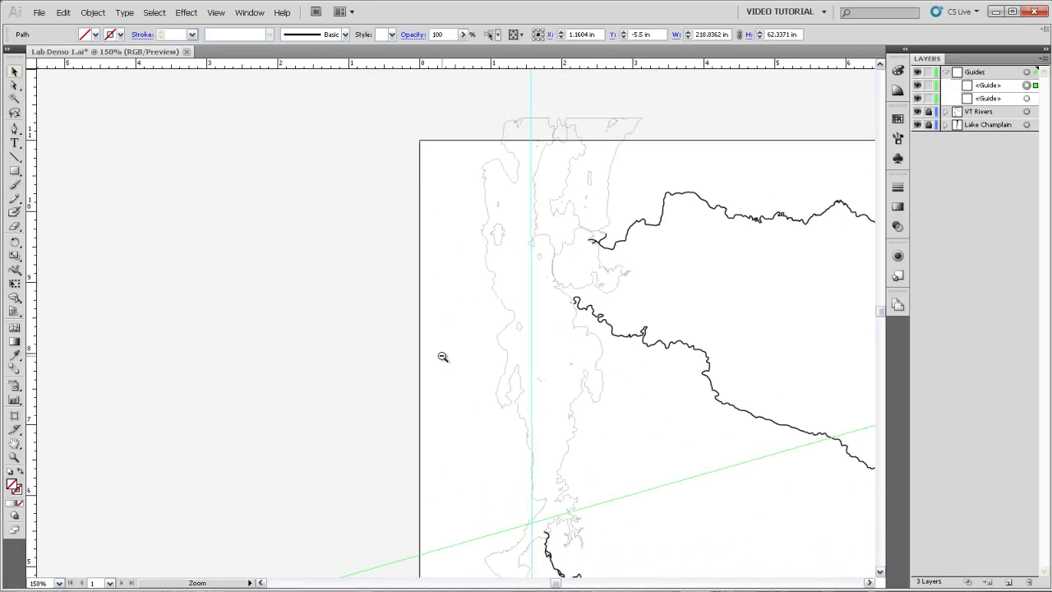
pyautogui.press('v')
pyautogui.moveTo(657, 488); pyautogui.dragTo(516, 276)
# - Fine-tune the slanted guide's position and add a vertical guide at X 1.6782 in
pyautogui.press('z')
pyautogui.click(534, 293)
pyautogui.click(453, 307)
pyautogui.click(462, 302)
pyautogui.click(477, 296)
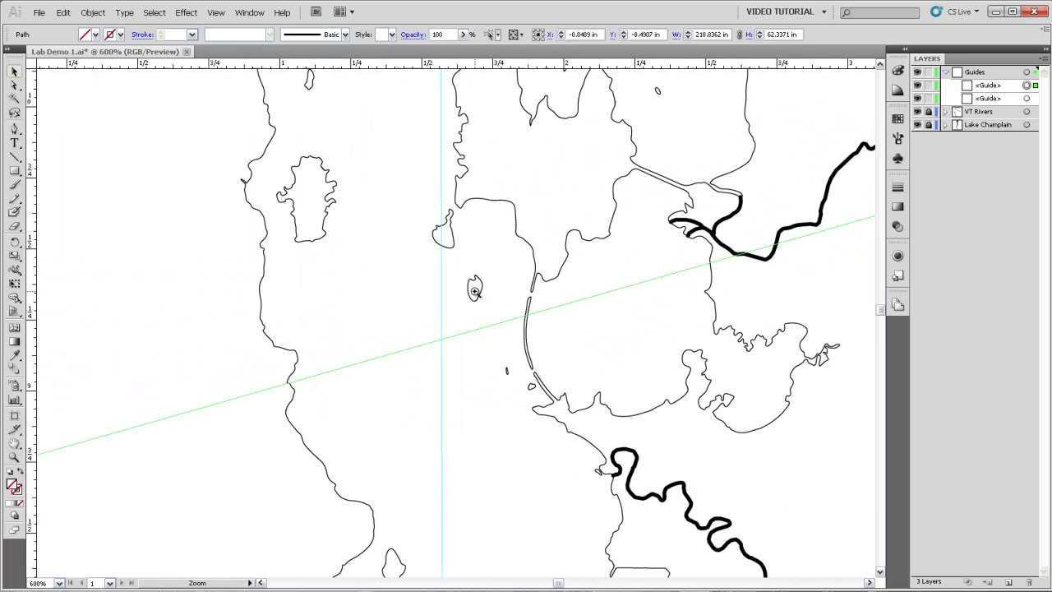
pyautogui.press('v')
pyautogui.moveTo(495, 327); pyautogui.dragTo(532, 409)
pyautogui.scroll(-5, 36, 261)
pyautogui.moveTo(36, 262); pyautogui.dragTo(458, 362)
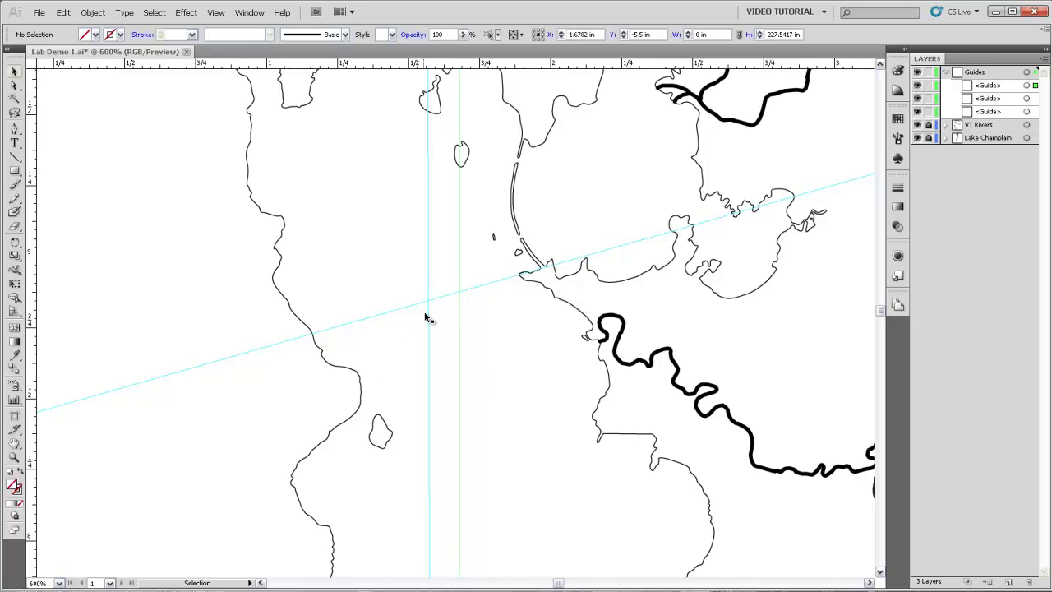
# - Rotate the new guide by -144.2° into a steep diagonal
pyautogui.doubleClick(15, 242)
pyautogui.write('-')
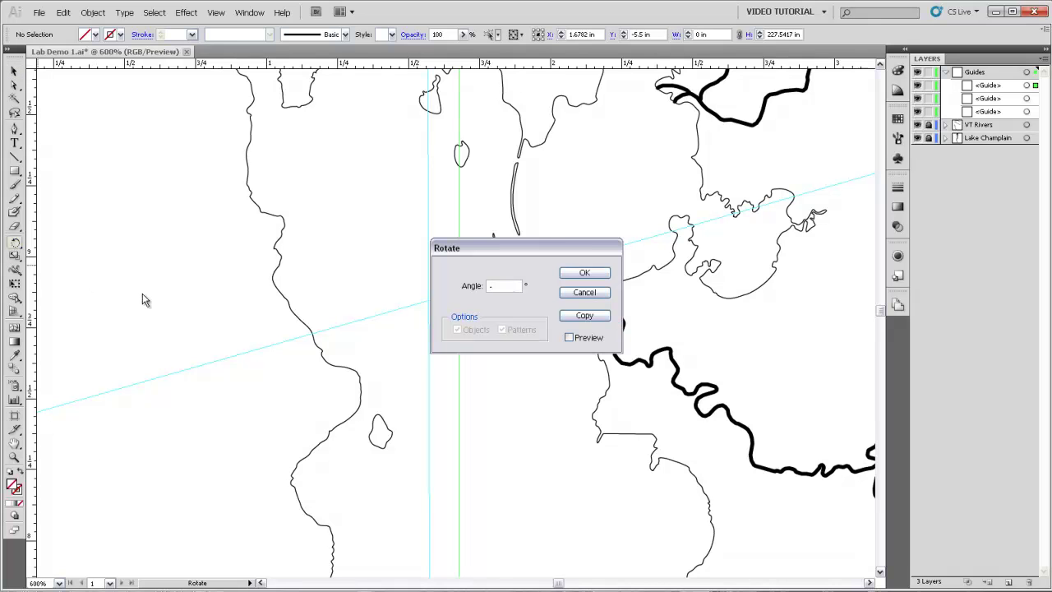
pyautogui.write('144.2')
pyautogui.press('Return')
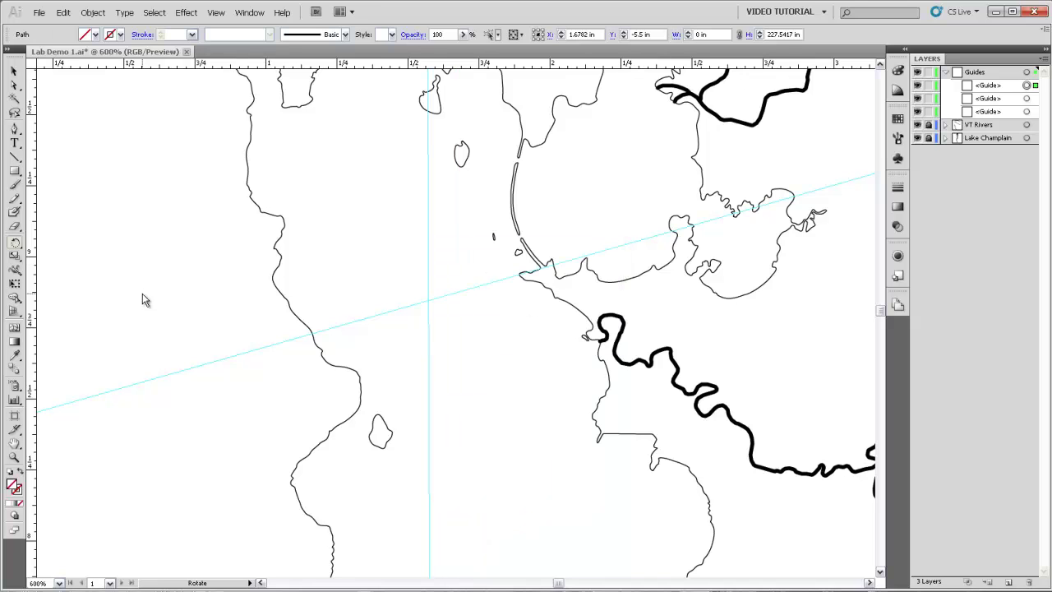
pyautogui.keyDown('ctrl'); pyautogui.keyDown('alt'); pyautogui.click(408, 413); pyautogui.keyUp('alt'); pyautogui.keyUp('ctrl')
pyautogui.keyDown('ctrl'); pyautogui.keyDown('alt'); pyautogui.click(408, 413); pyautogui.keyUp('alt'); pyautogui.keyUp('ctrl')
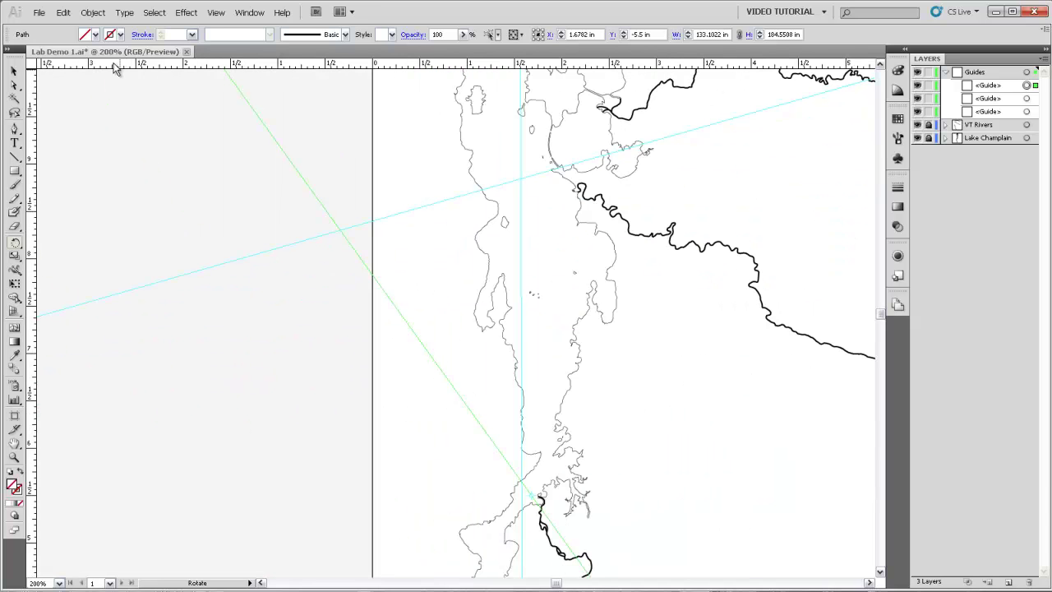
# - Align the diagonal guide so all three guides cross at one point over the shoreline
pyautogui.press('v')
pyautogui.moveTo(400, 316); pyautogui.dragTo(593, 283)
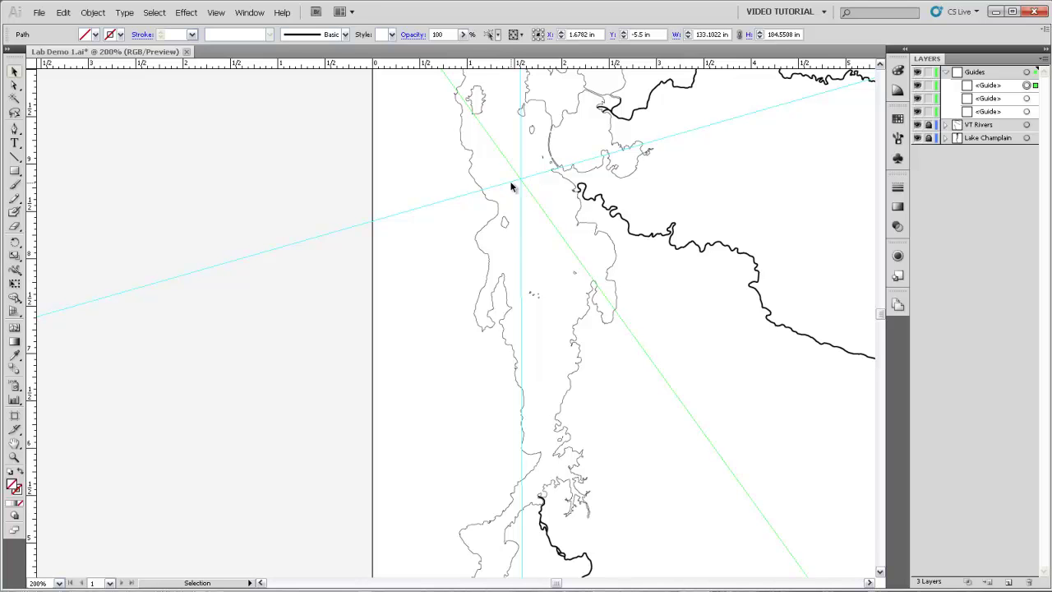
pyautogui.moveTo(510, 176); pyautogui.dragTo(472, 354)
pyautogui.moveTo(419, 294); pyautogui.dragTo(573, 482)
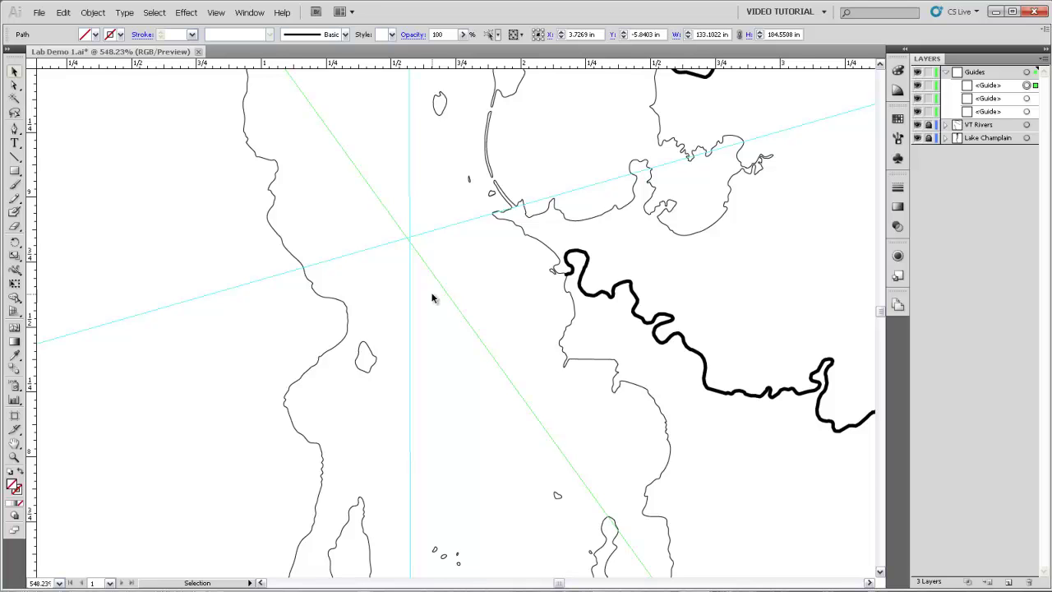
pyautogui.keyDown('ctrl'); pyautogui.keyDown('alt'); pyautogui.click(493, 309); pyautogui.keyUp('alt'); pyautogui.keyUp('ctrl')
pyautogui.moveTo(403, 311); pyautogui.dragTo(409, 372)
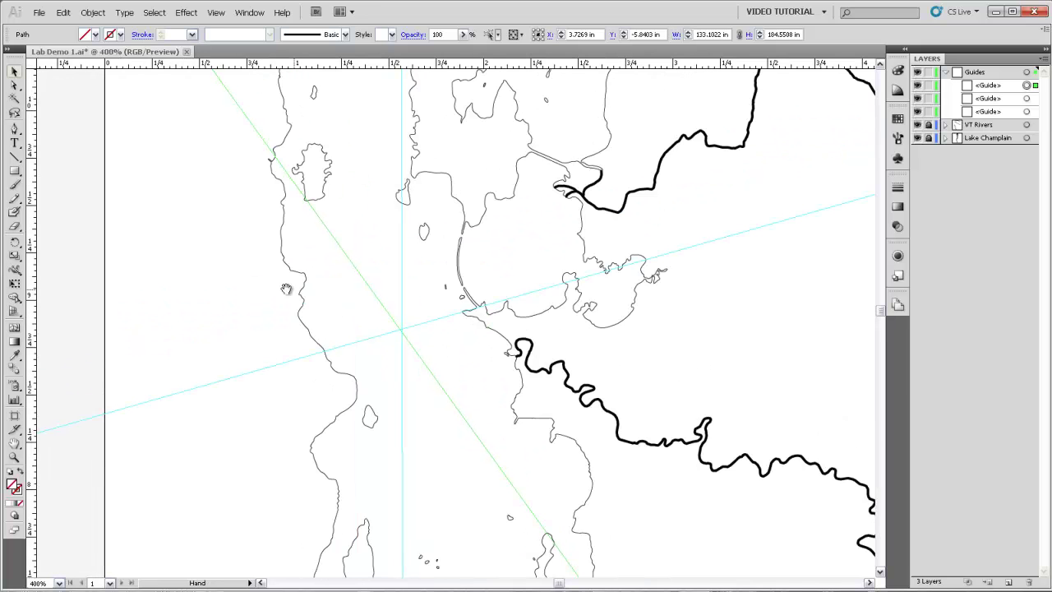
pyautogui.click(411, 324)
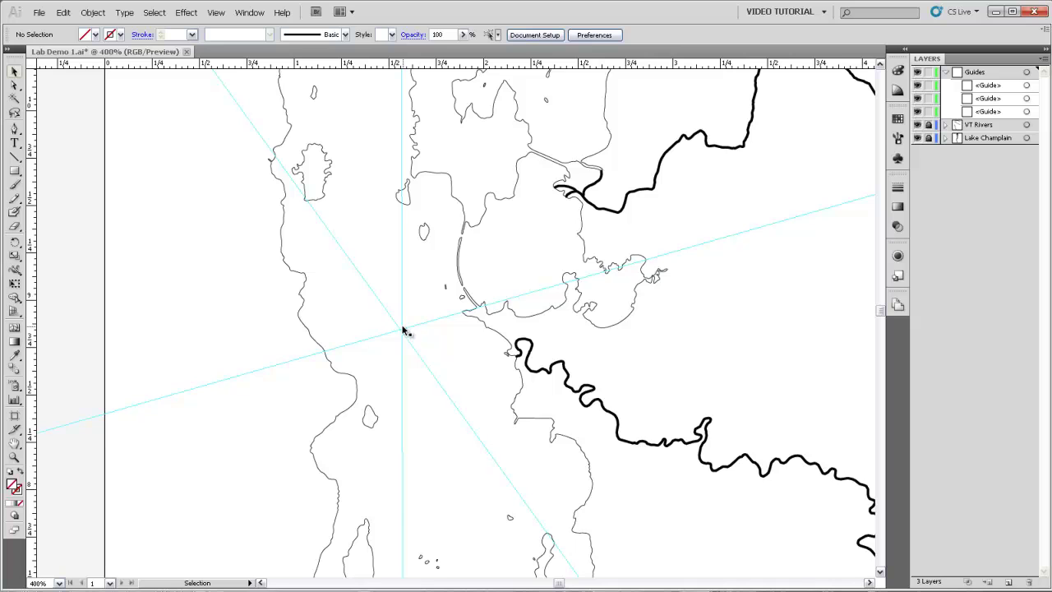
# - Add a fourth guide and rotate it -351° down the lake's western side
pyautogui.scroll(-3, 404, 336)
pyautogui.moveTo(33, 355); pyautogui.dragTo(282, 394)
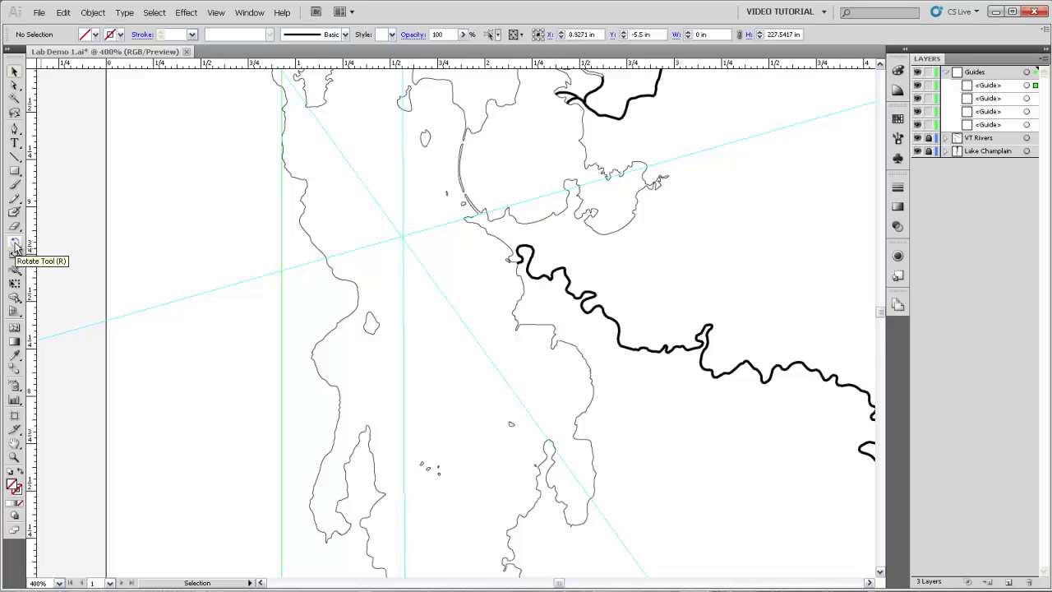
pyautogui.click(15, 244)
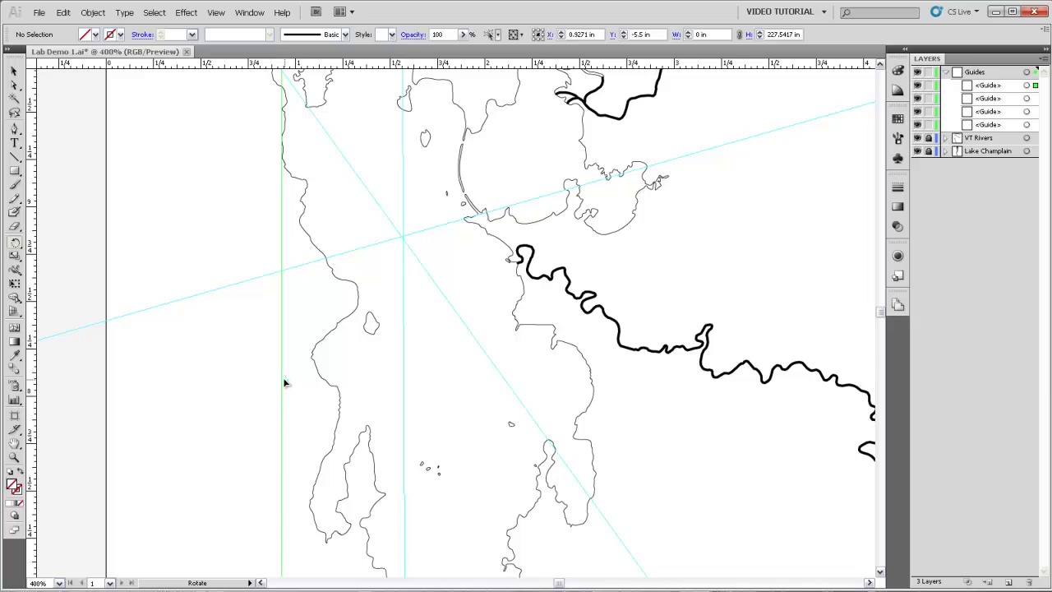
pyautogui.doubleClick(15, 245)
pyautogui.moveTo(456, 248); pyautogui.dragTo(395, 204)
pyautogui.write('-351.0')
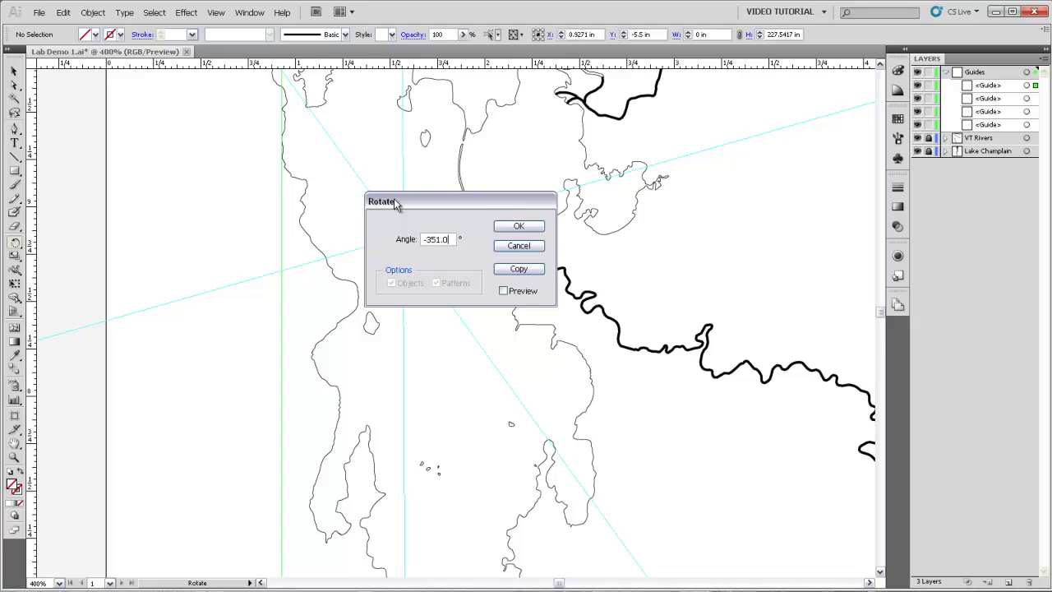
pyautogui.press('Return')
# - Move the tilted guide to the crossing, then add a -0.8° guide beside it at X 1.6542 in
pyautogui.press('v')
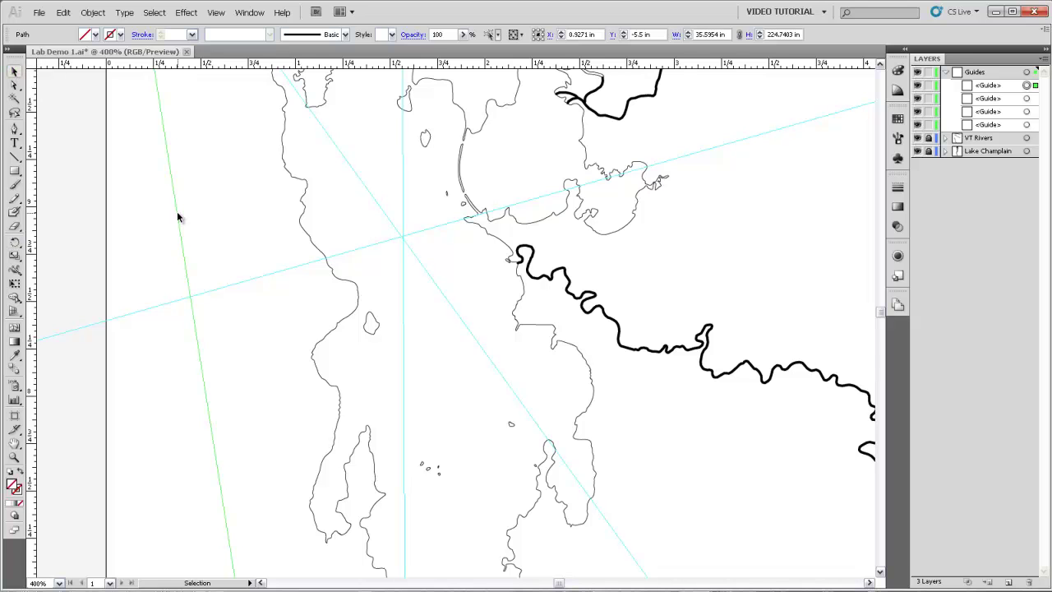
pyautogui.moveTo(213, 433); pyautogui.dragTo(404, 113)
pyautogui.moveTo(33, 281); pyautogui.dragTo(260, 320)
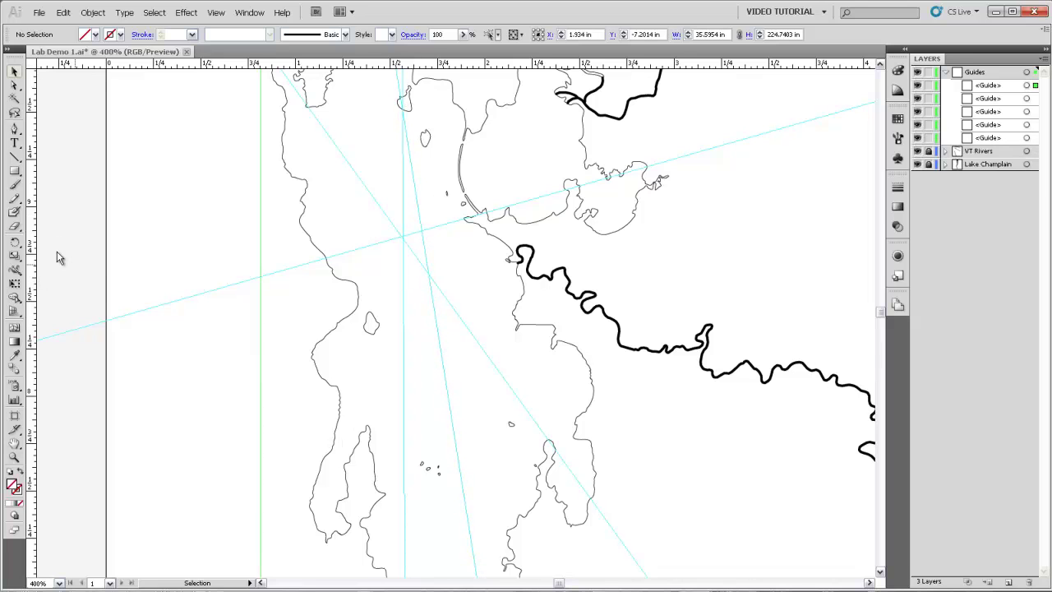
pyautogui.doubleClick(16, 246)
pyautogui.write('-.8')
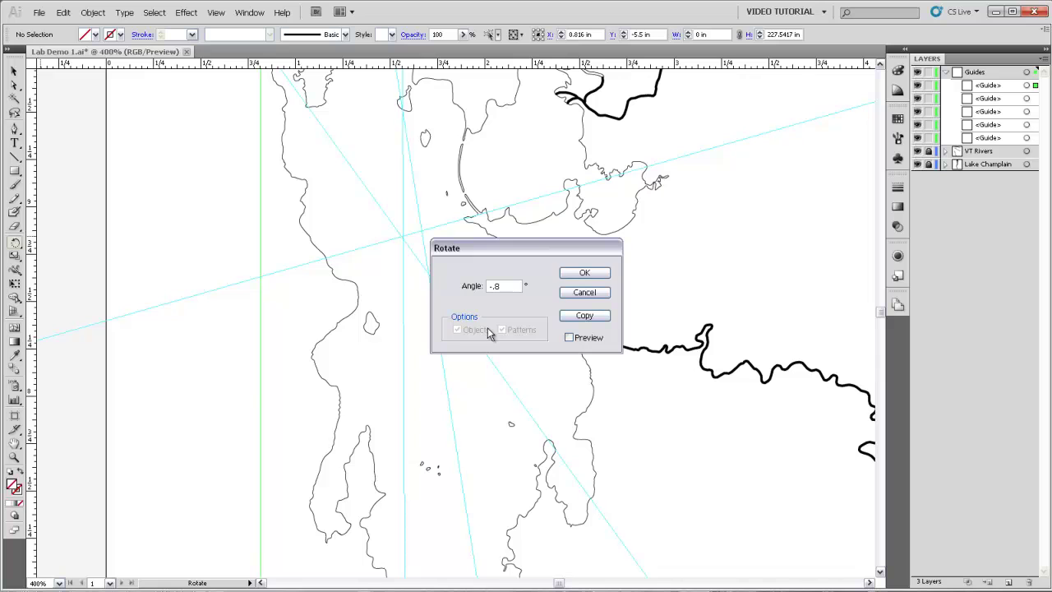
pyautogui.press('Return')
pyautogui.click(14, 72)
pyautogui.moveTo(267, 383); pyautogui.dragTo(465, 224)
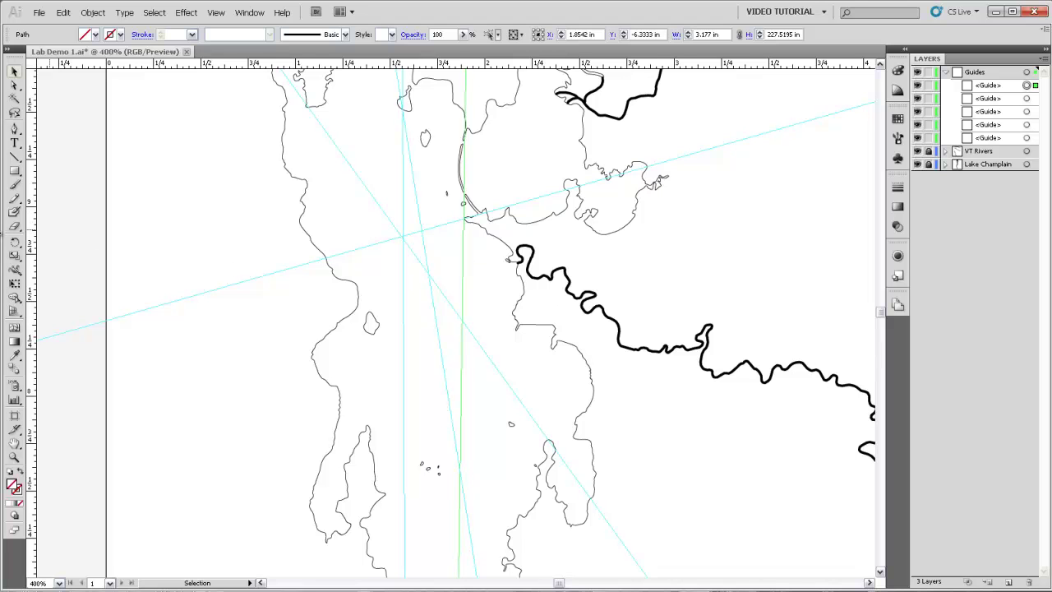
# - Add a sixth rotated guide and move the diagonal up toward the shared crossing
pyautogui.moveTo(34, 278); pyautogui.dragTo(263, 370)
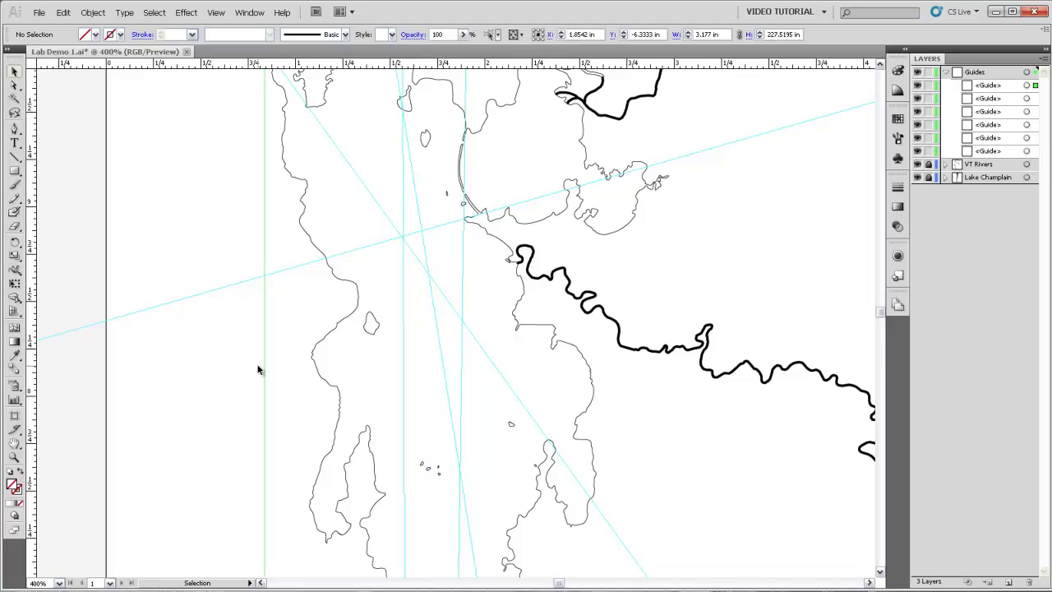
pyautogui.doubleClick(14, 243)
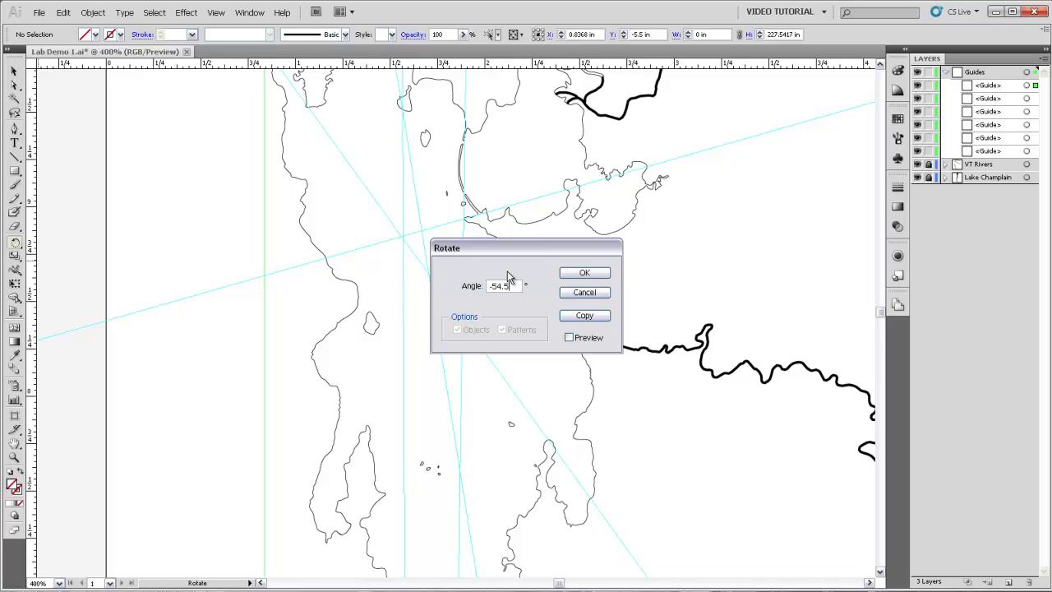
pyautogui.press('Return')
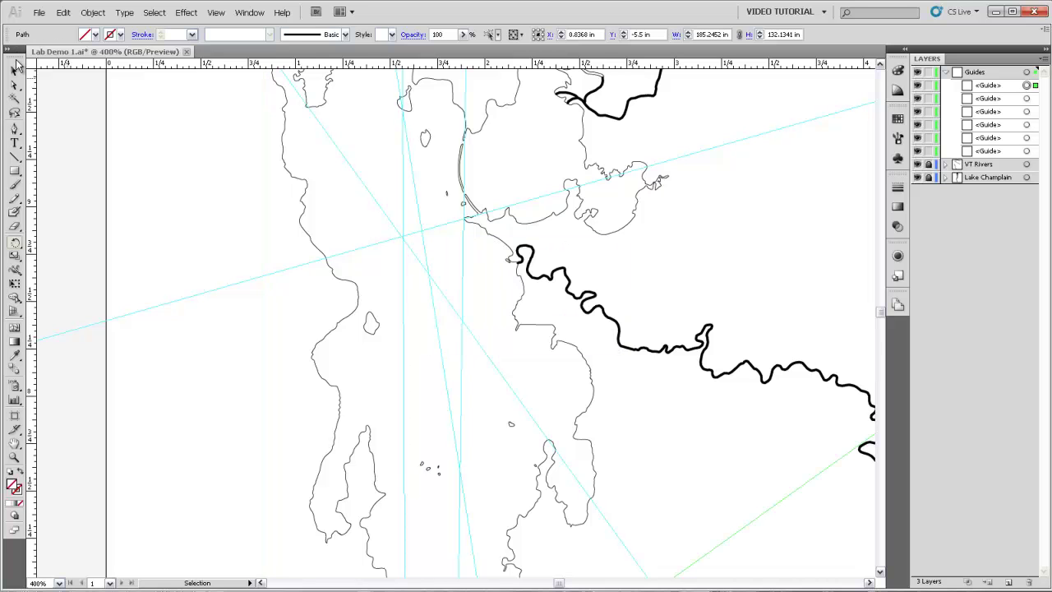
pyautogui.click(15, 71)
pyautogui.moveTo(765, 514); pyautogui.dragTo(458, 493)
# - Nudge the diagonal and nearly vertical guides slightly left to align at the crossing
pyautogui.click(480, 458)
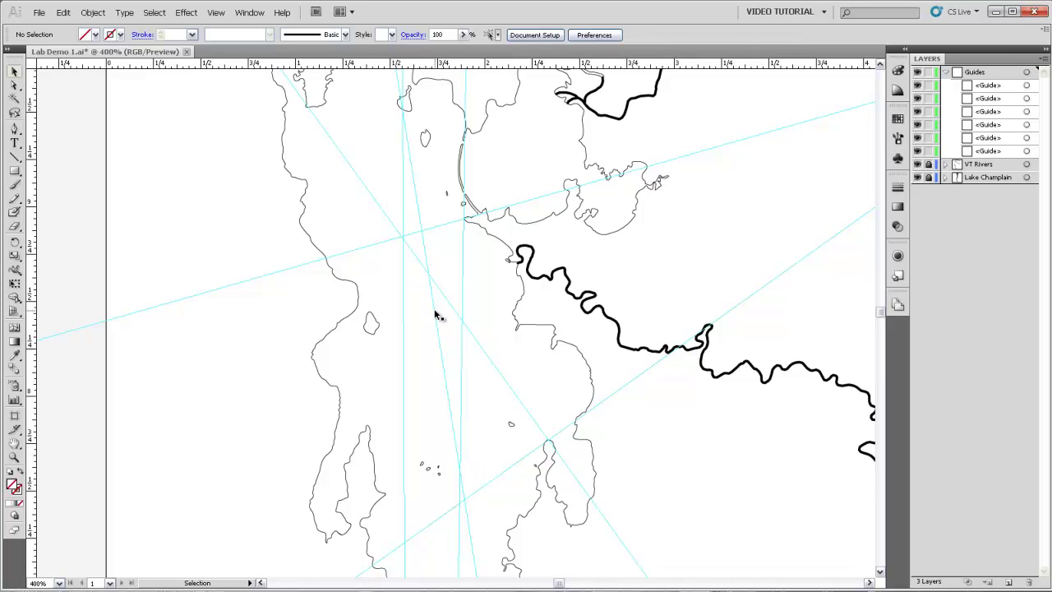
pyautogui.moveTo(435, 317); pyautogui.dragTo(432, 320)
pyautogui.click(404, 250)
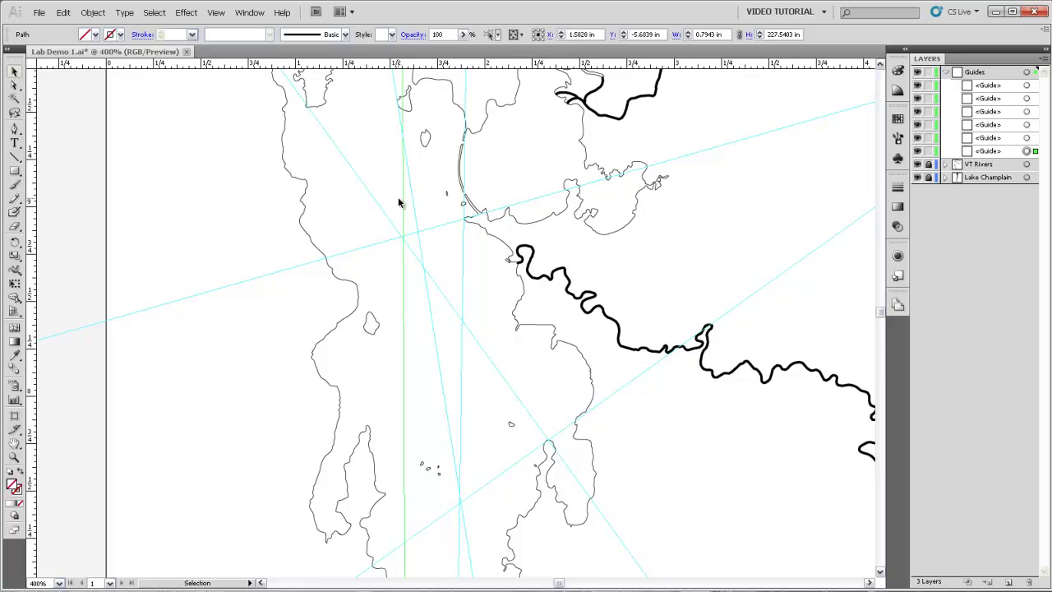
pyautogui.moveTo(402, 201); pyautogui.dragTo(400, 198)
pyautogui.click(483, 437)
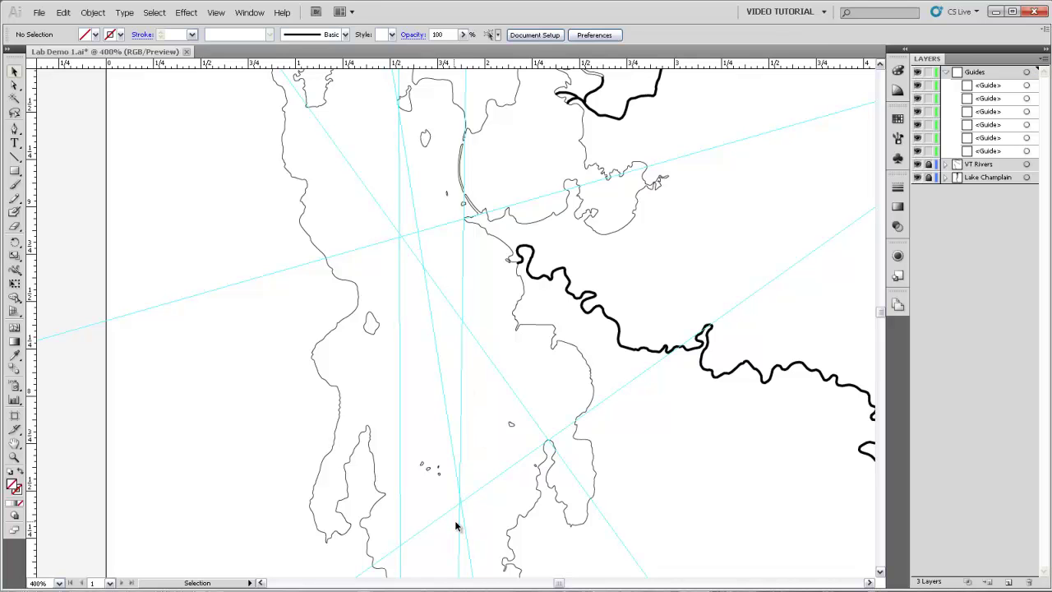
# - Zoom out and pan so the whole map with all the guides is visible
pyautogui.moveTo(469, 501); pyautogui.dragTo(446, 374)
pyautogui.click(446, 374)
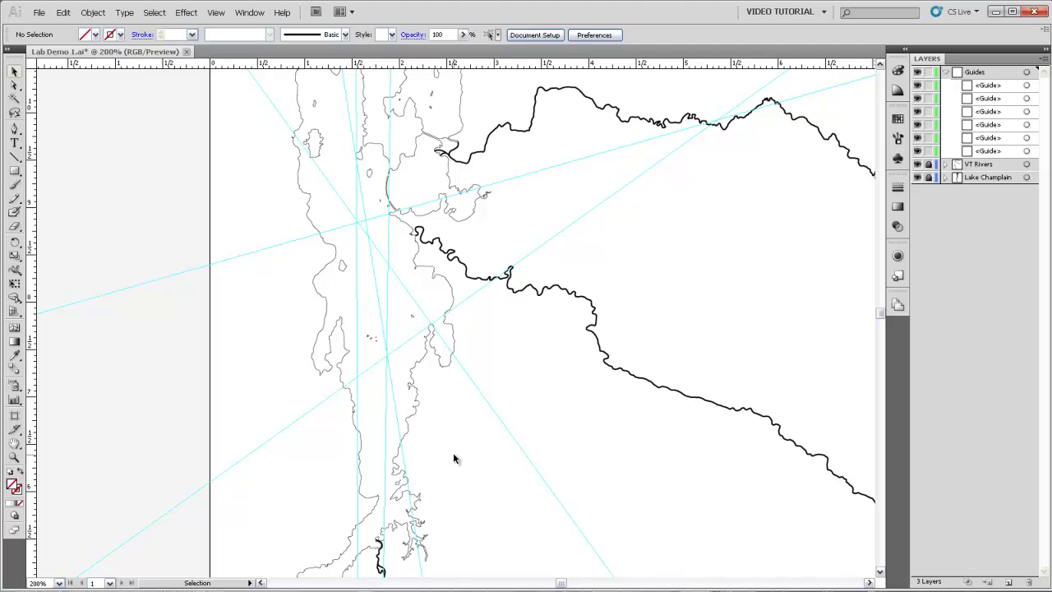
pyautogui.hotkey('ctrl', '-')
pyautogui.hotkey('ctrl', '-')
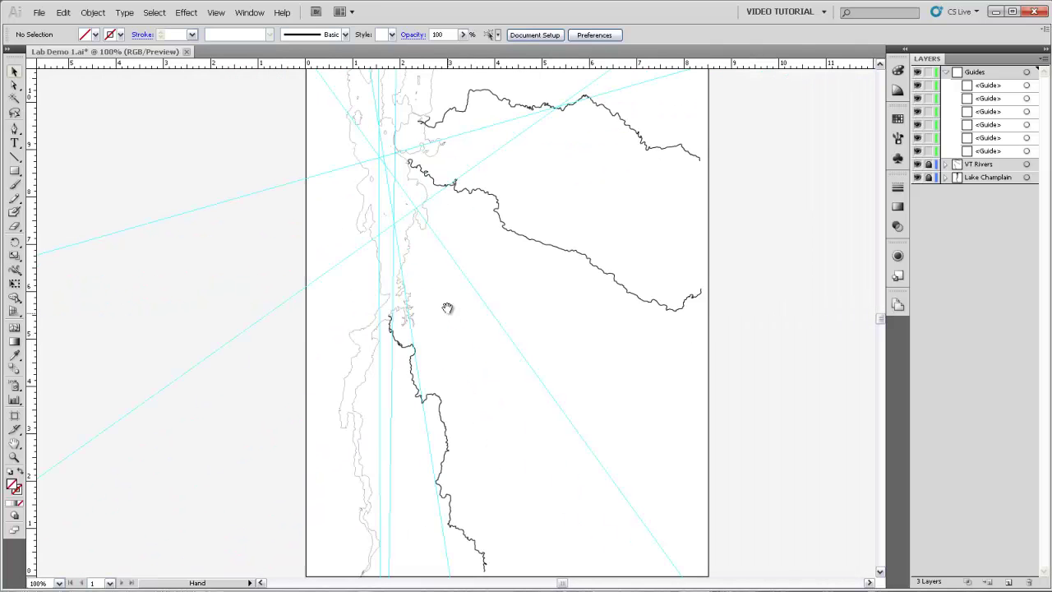
pyautogui.moveTo(439, 305); pyautogui.dragTo(436, 425)
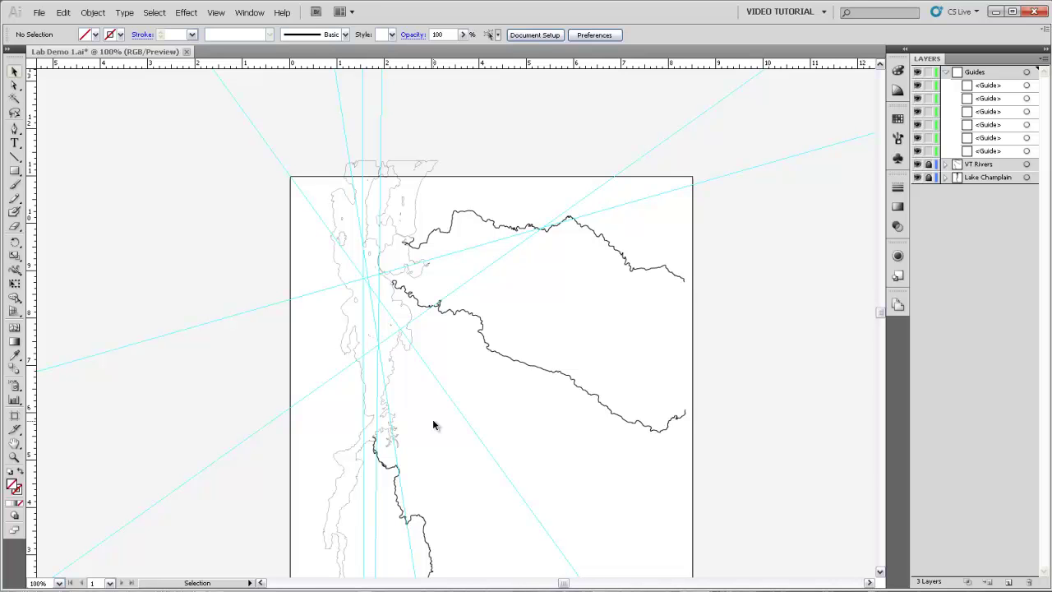
# - Create a top layer named Mountain Guides above Guides, then collapse and lock the Guides layer
pyautogui.hotkey('ctrl', '+')
pyautogui.hotkey('ctrl', '+')
pyautogui.scroll(2, 425, 365)
pyautogui.click(978, 73)
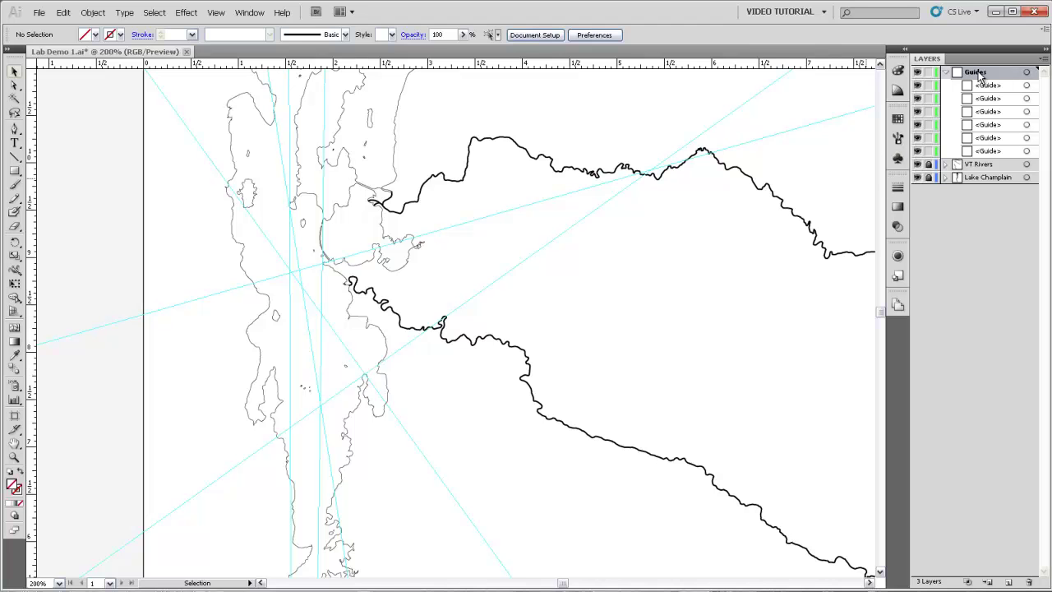
pyautogui.click(1009, 582)
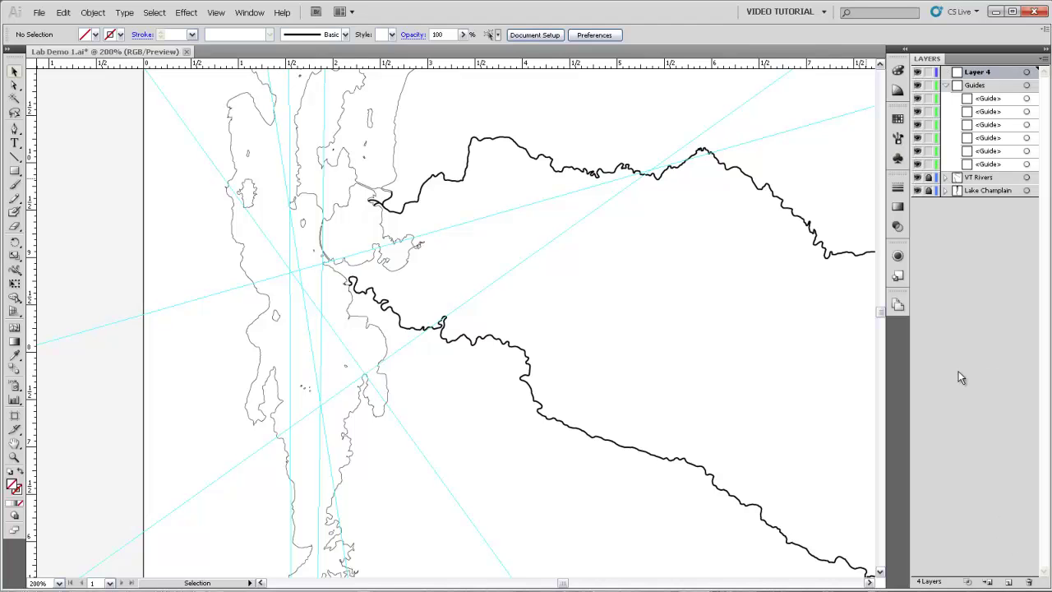
pyautogui.doubleClick(978, 74)
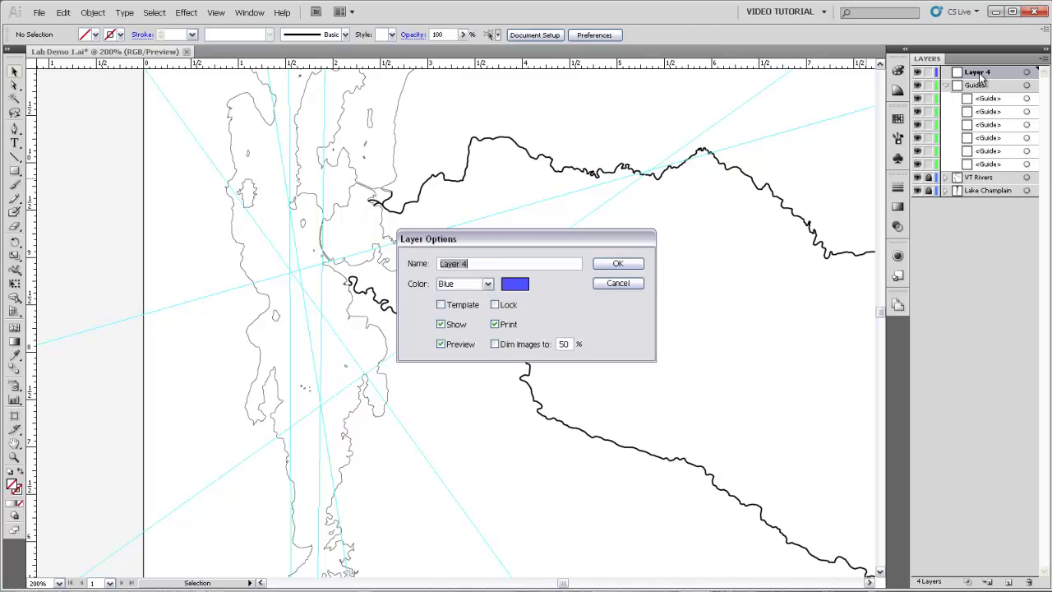
pyautogui.write('Mt')
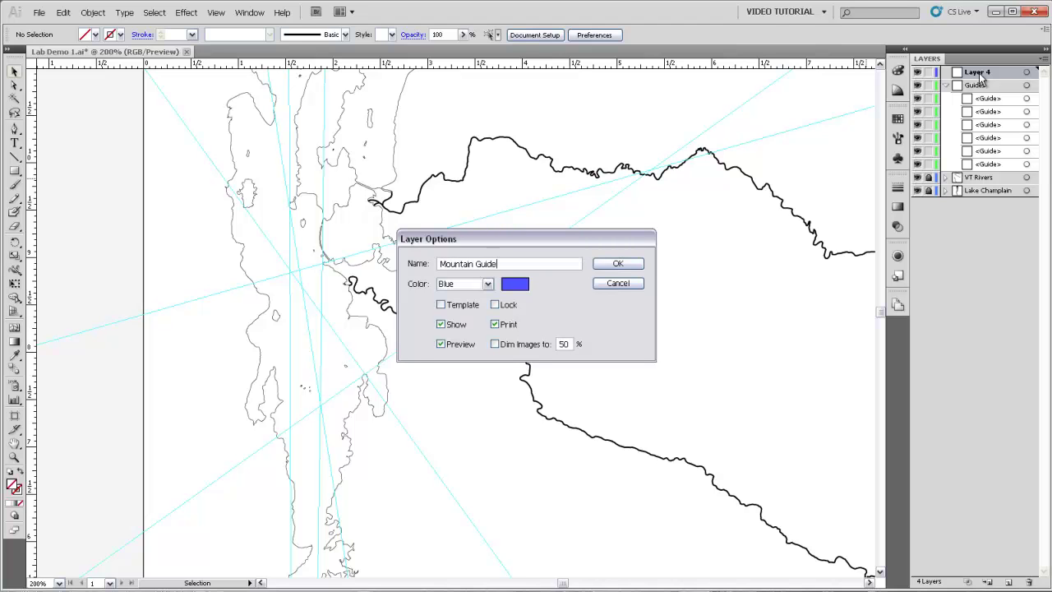
pyautogui.press('Return')
pyautogui.click(946, 85)
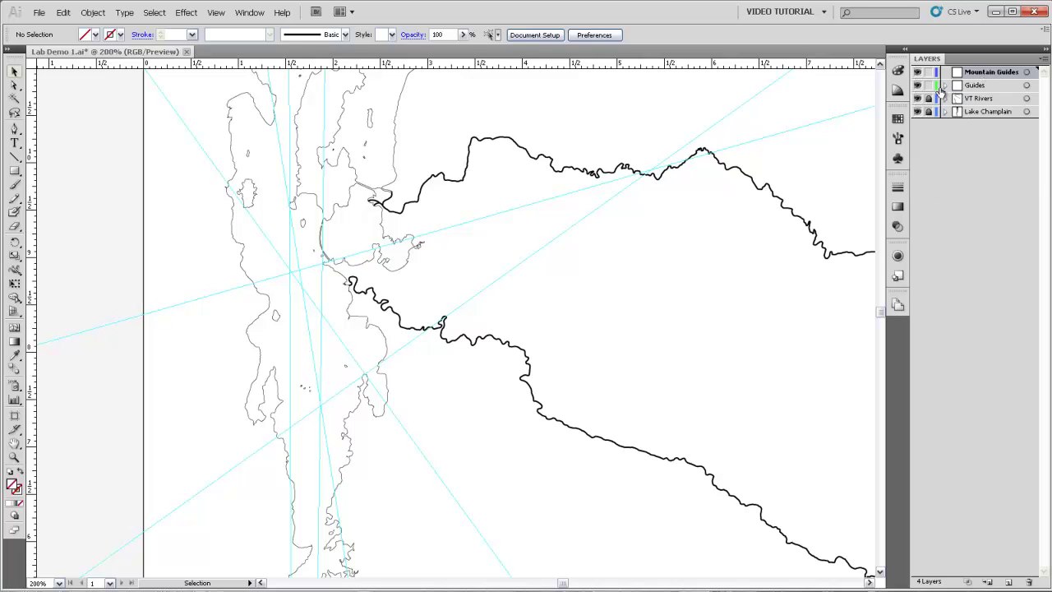
pyautogui.click(928, 86)
# - Add a guide rotated 89° and move it up through the point where the lake guides converge
pyautogui.moveTo(331, 422); pyautogui.dragTo(320, 394)
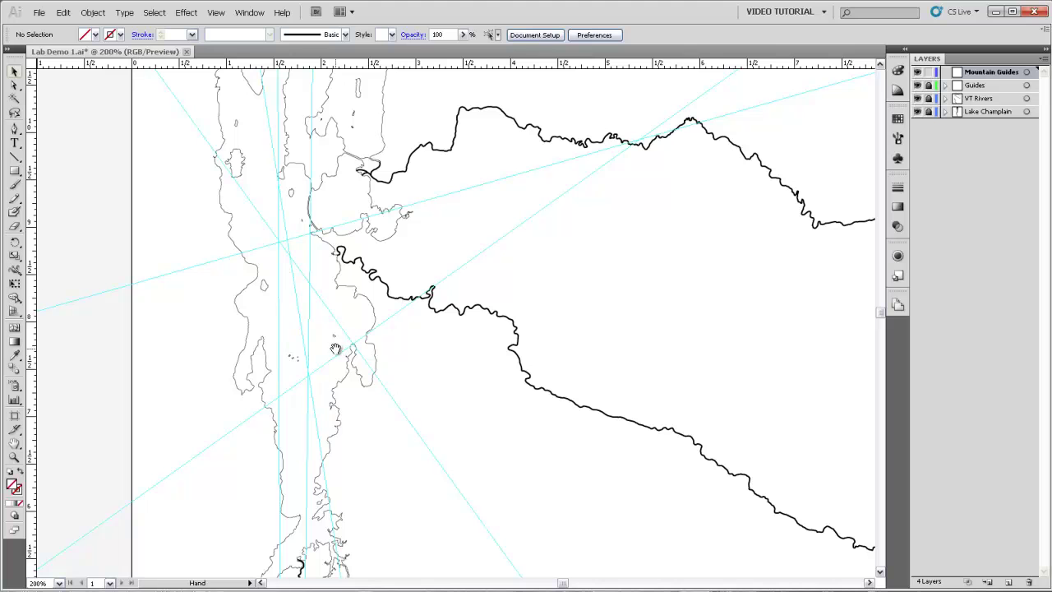
pyautogui.moveTo(296, 292); pyautogui.dragTo(244, 379)
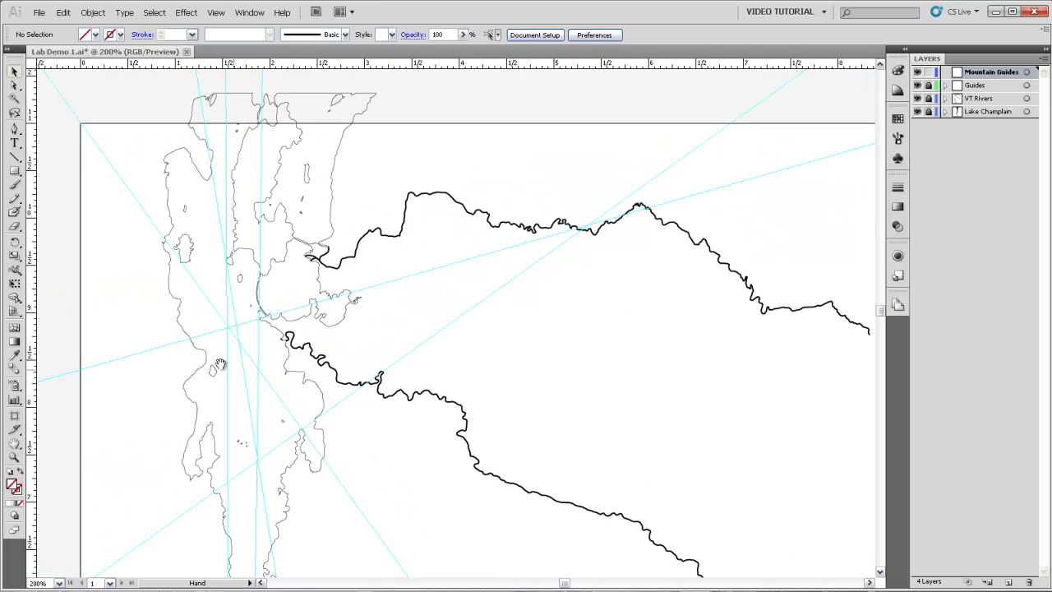
pyautogui.moveTo(35, 352); pyautogui.dragTo(410, 258)
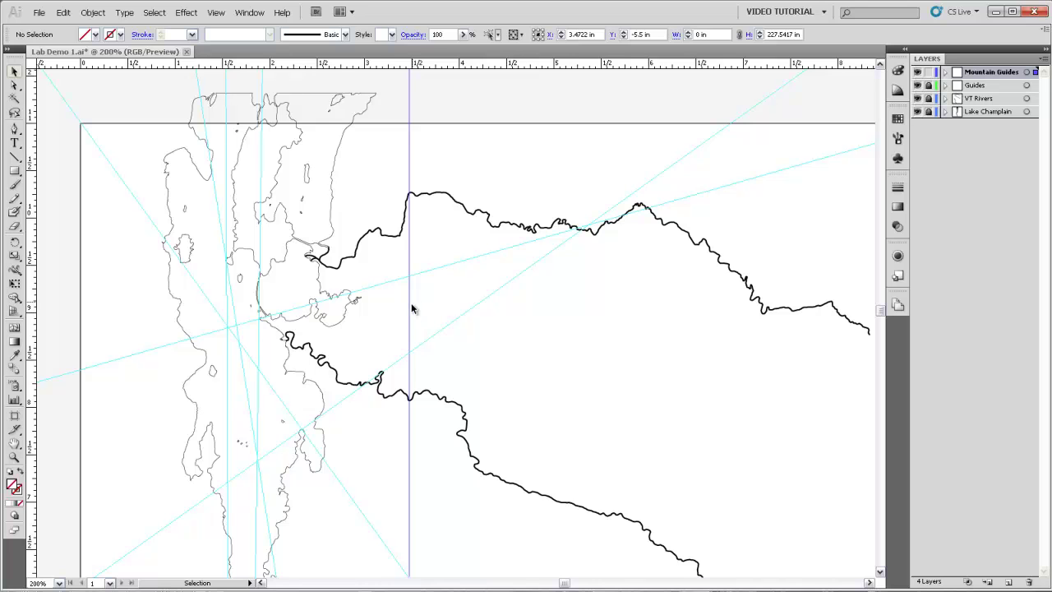
pyautogui.doubleClick(15, 244)
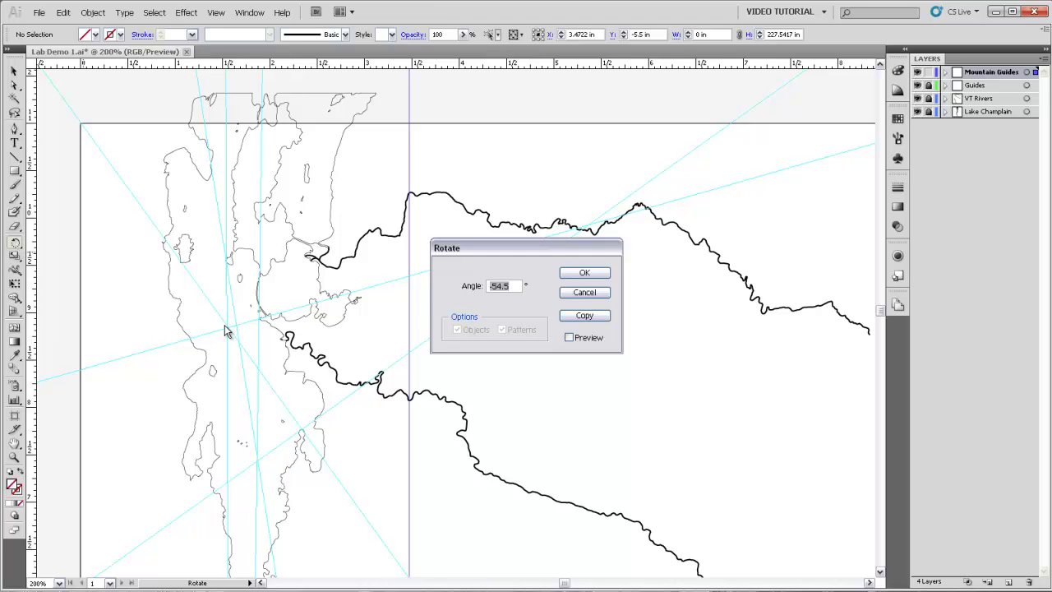
pyautogui.write('89')
pyautogui.press('Return')
pyautogui.click(14, 71)
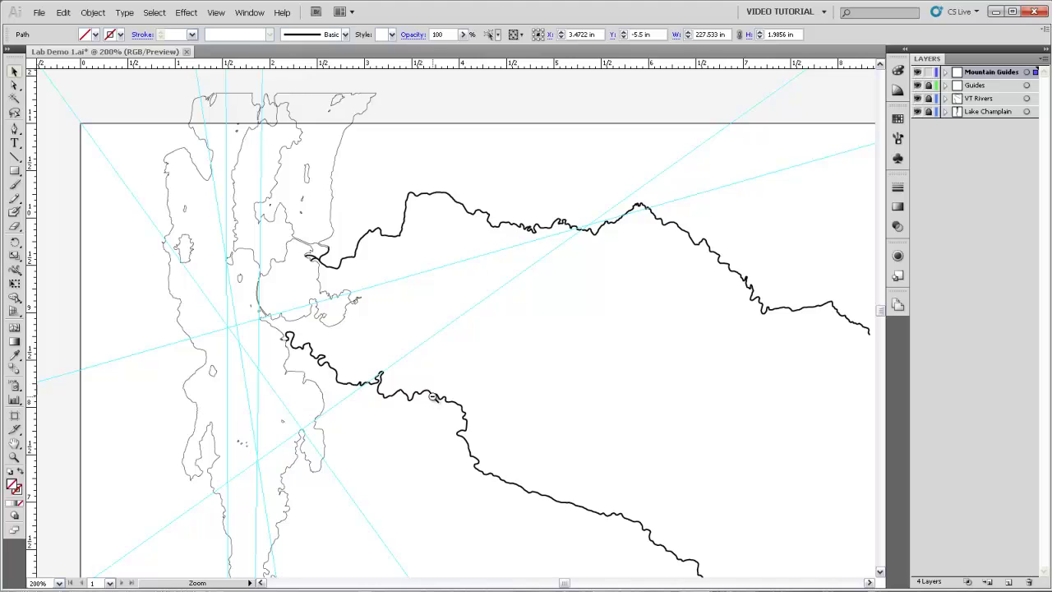
pyautogui.hotkey('ctrl', '-')
pyautogui.scroll(-3, 462, 435)
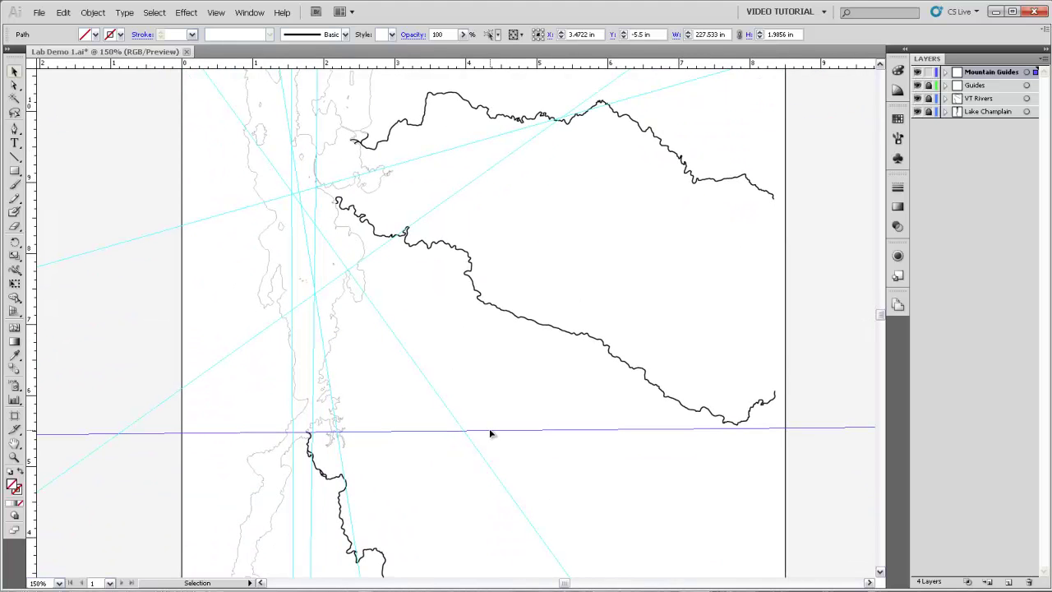
pyautogui.moveTo(488, 428); pyautogui.dragTo(291, 192)
# - Pan to the artboard's top and drag out another vertical guide to rotate
pyautogui.press('space')
pyautogui.moveTo(261, 234); pyautogui.dragTo(276, 343)
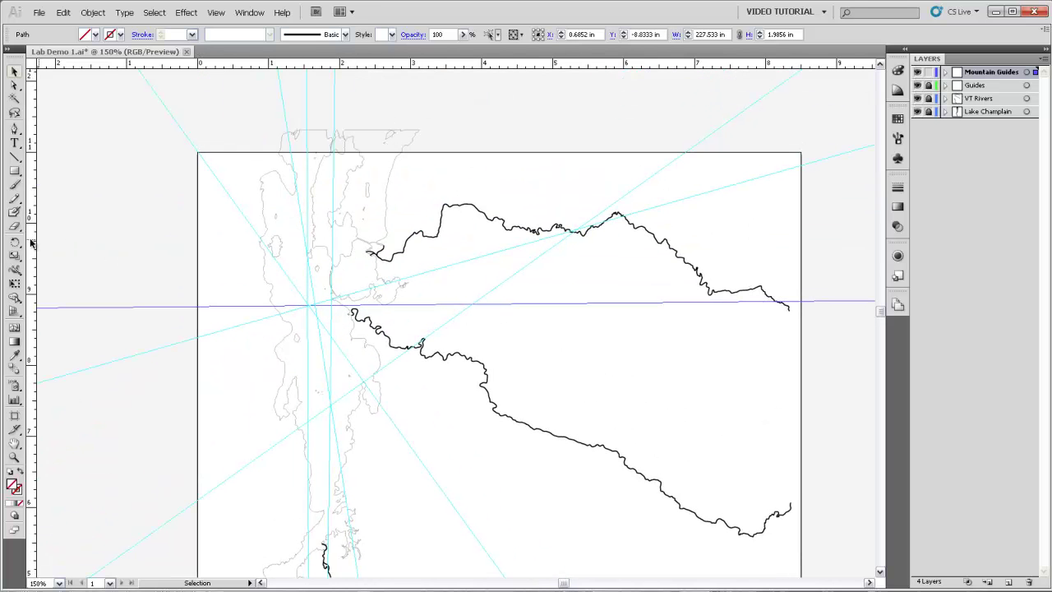
pyautogui.moveTo(35, 244); pyautogui.dragTo(460, 431)
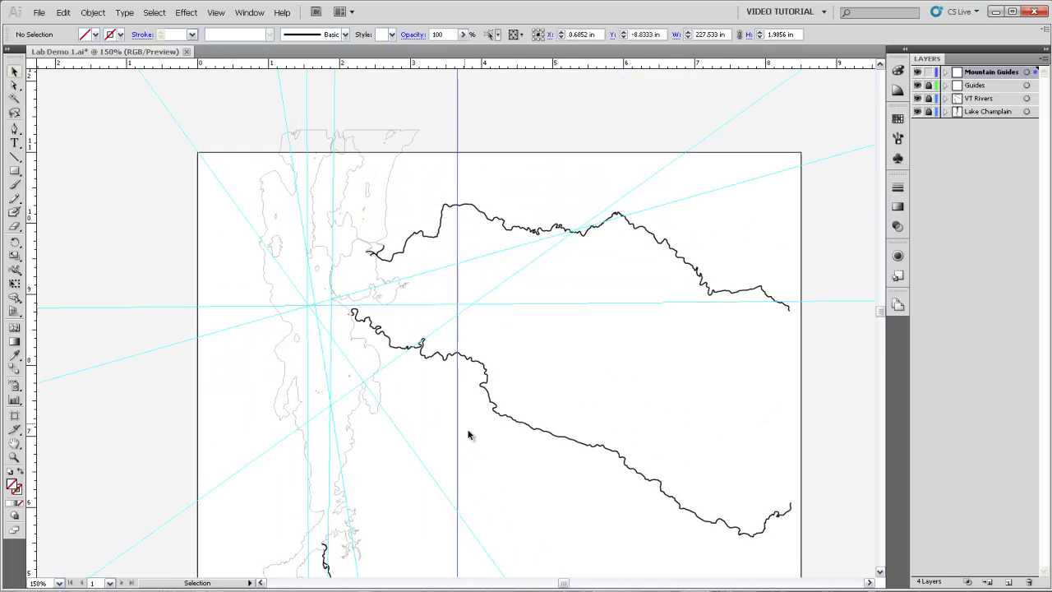
pyautogui.click(14, 244)
pyautogui.doubleClick(13, 245)
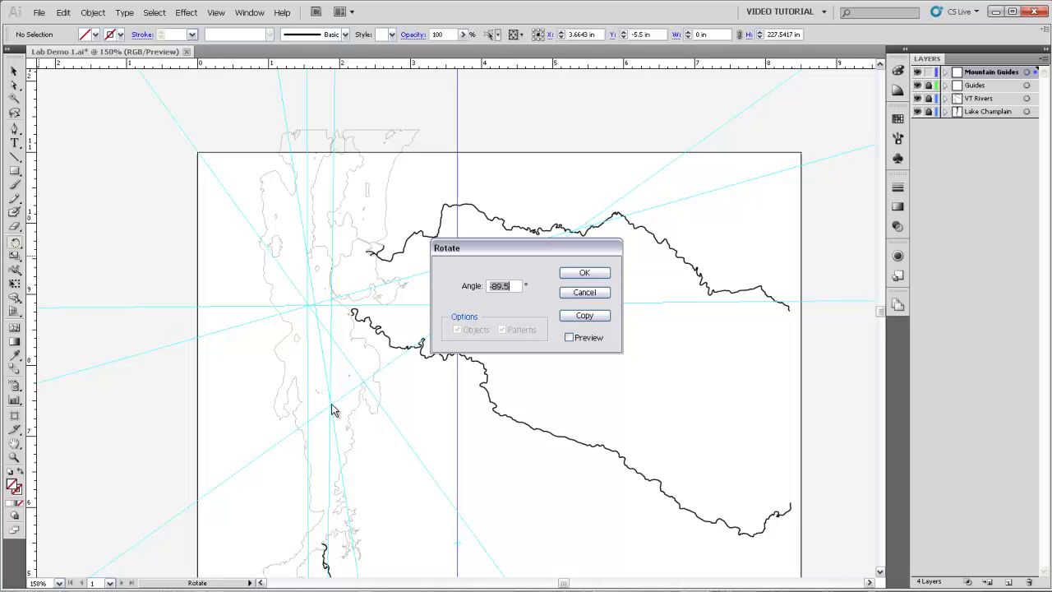
# - Rotate the new guide -69.5° and place it through the lower guide intersection
pyautogui.write('-69.5')
pyautogui.press('Return')
pyautogui.press('v')
pyautogui.moveTo(515, 519); pyautogui.dragTo(327, 402)
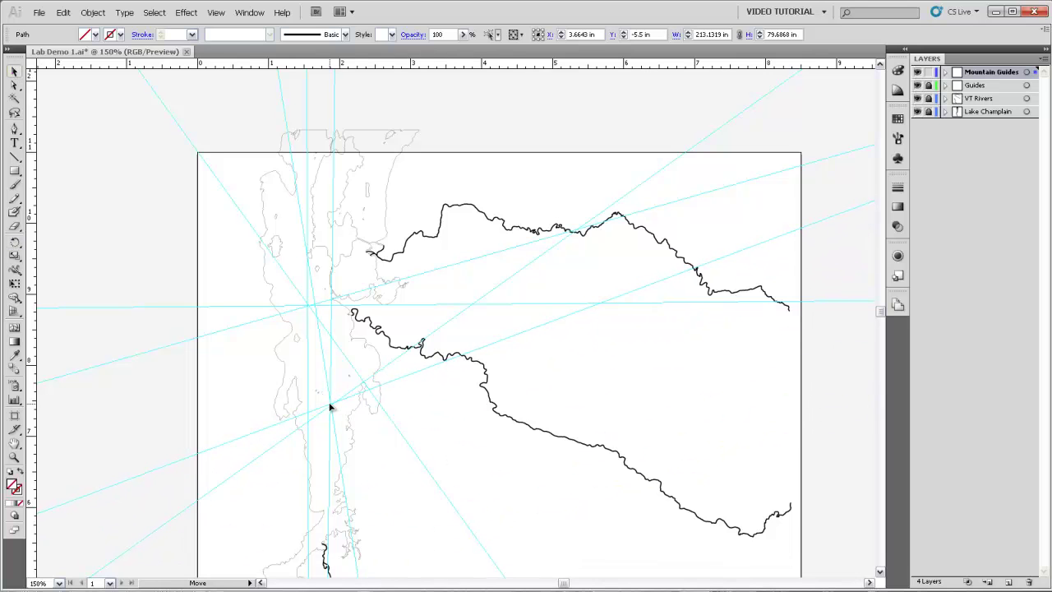
pyautogui.moveTo(330, 407); pyautogui.dragTo(330, 407)
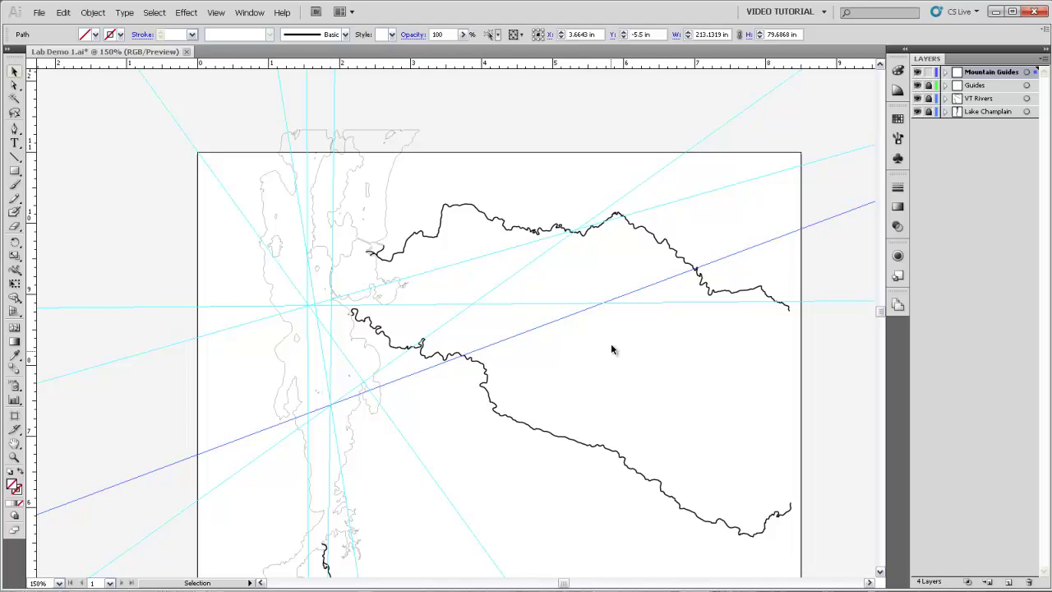
# - Expand Mountain Guides and select both of its guides in the Layers panel
pyautogui.click(946, 72)
pyautogui.click(1025, 98)
pyautogui.keyDown('shift'); pyautogui.click(1025, 85); pyautogui.keyUp('shift')
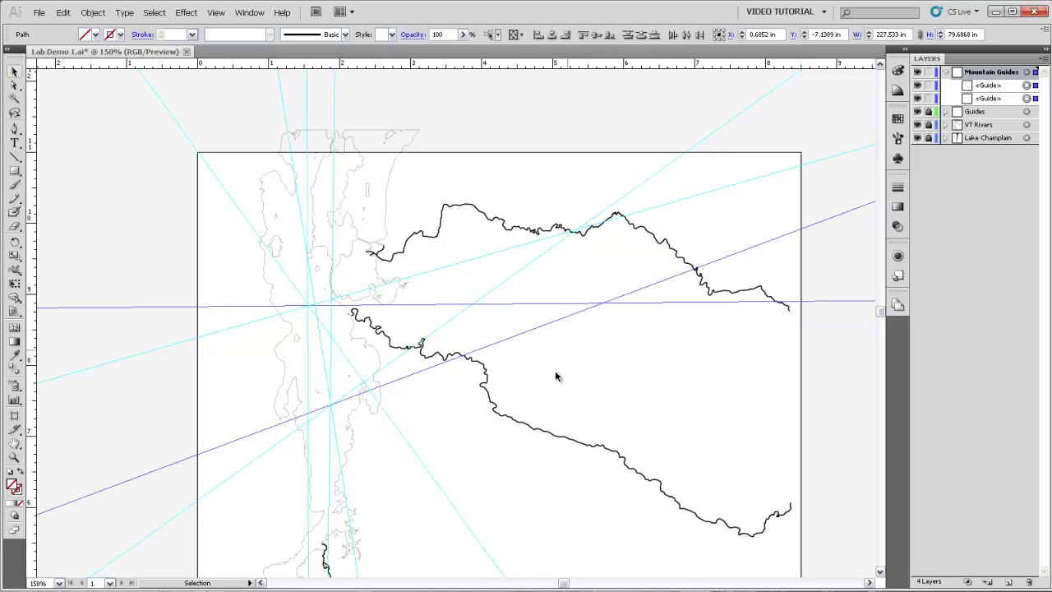
pyautogui.scroll(-3, 526, 407)
# - Add a guide rotated -123.7° across the rivers and reselect it
pyautogui.click(495, 418)
pyautogui.scroll(2, 456, 454)
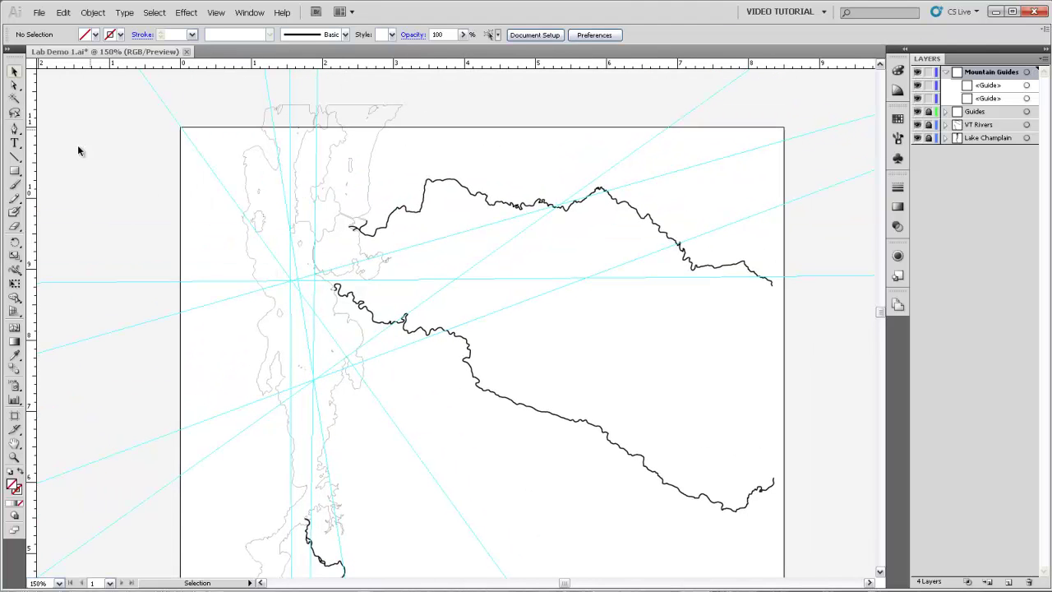
pyautogui.moveTo(33, 212); pyautogui.dragTo(535, 322)
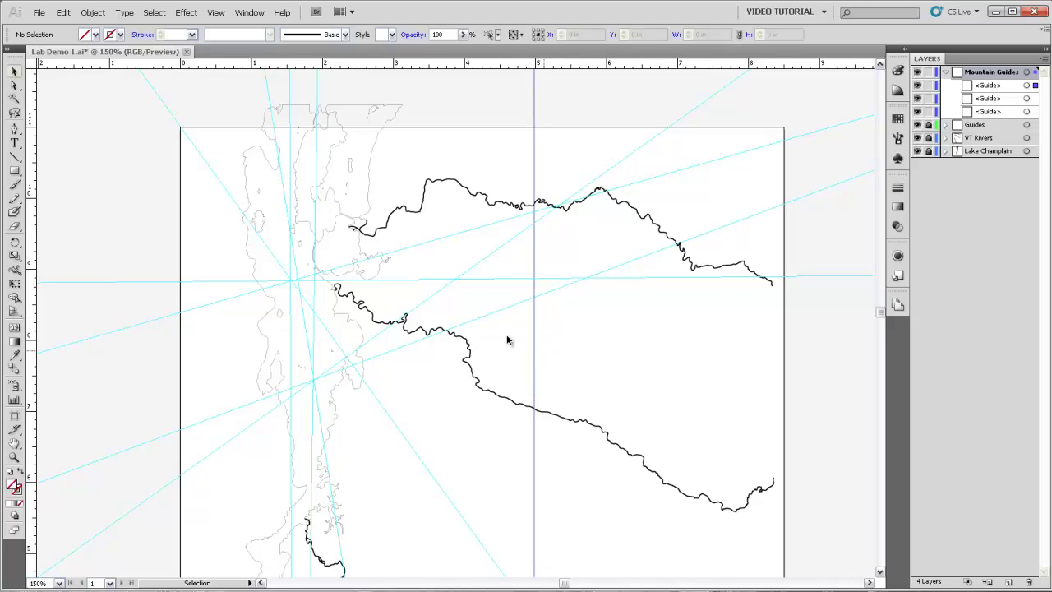
pyautogui.doubleClick(14, 243)
pyautogui.write('-12')
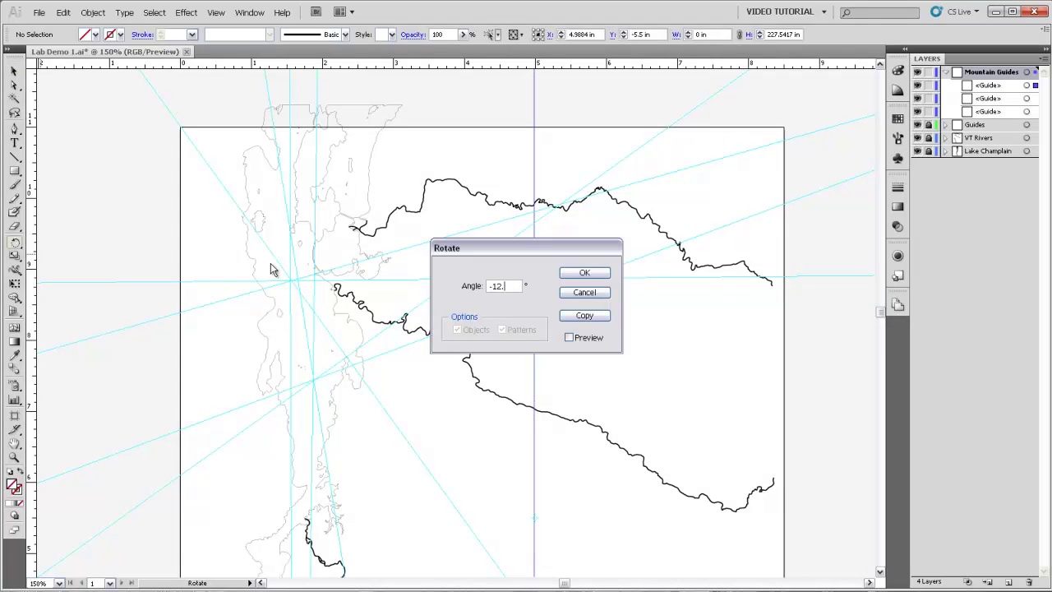
pyautogui.write('.3.7')
pyautogui.press('Return')
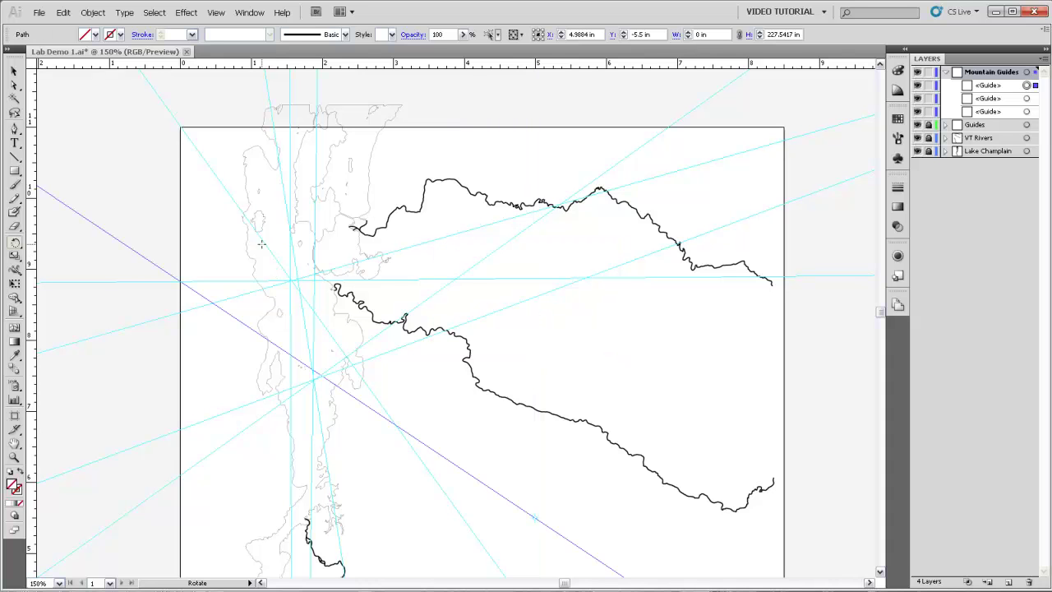
pyautogui.press('v')
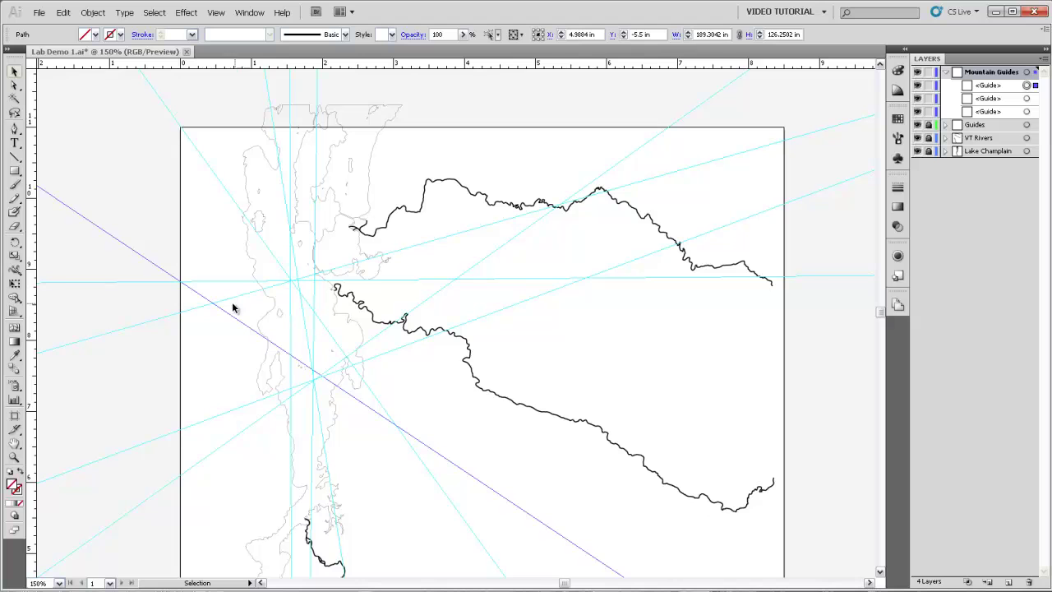
pyautogui.moveTo(231, 319); pyautogui.dragTo(290, 282)
pyautogui.click(233, 320)
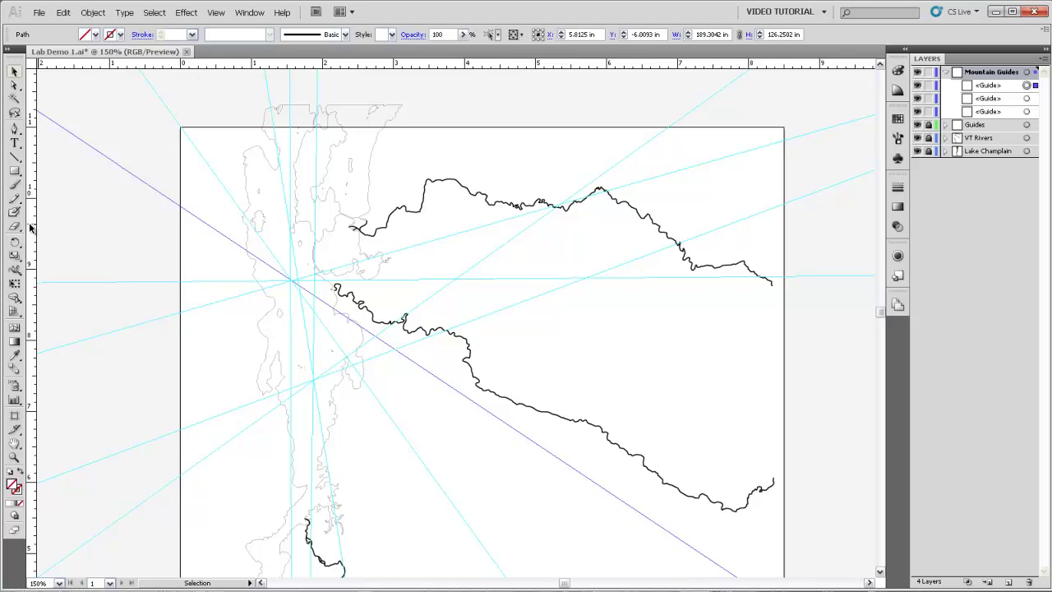
# - Add another guide rotated 1° through the lower crossing and select both purple guides
pyautogui.moveTo(33, 222); pyautogui.dragTo(110, 242)
pyautogui.doubleClick(16, 243)
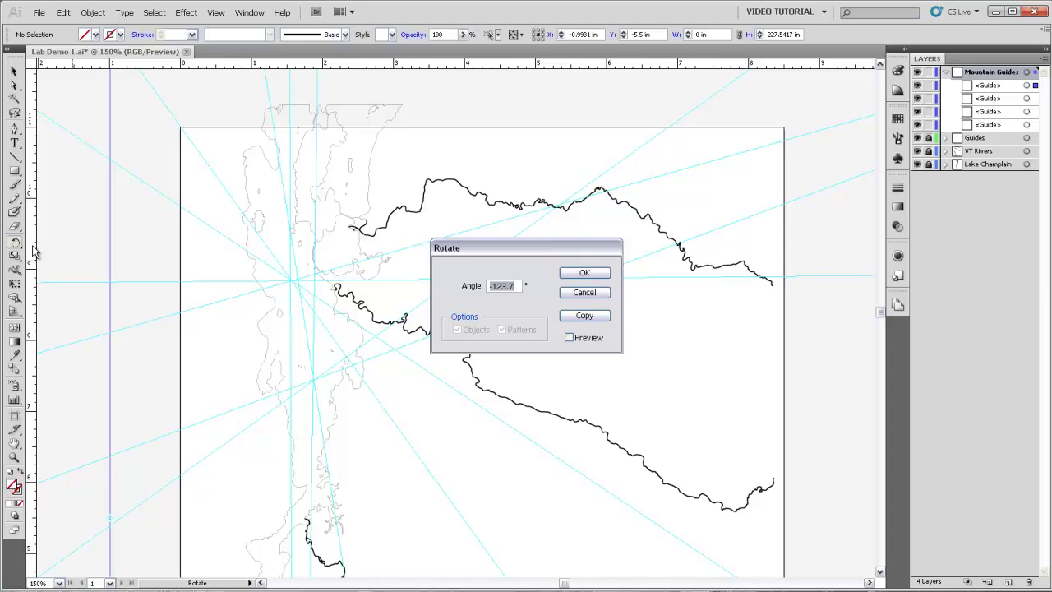
pyautogui.write('1')
pyautogui.click(569, 272)
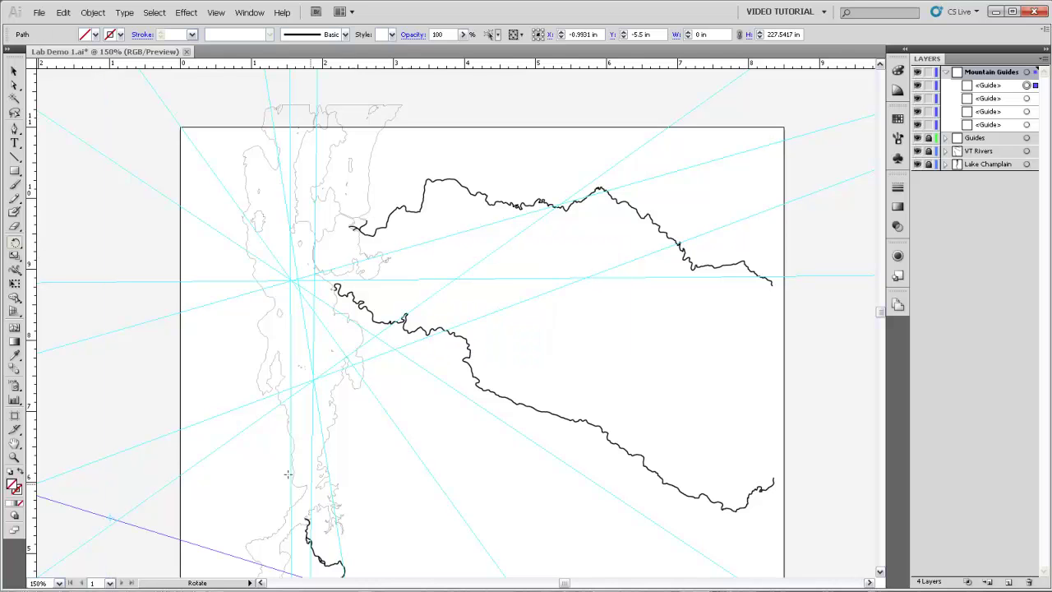
pyautogui.press('v')
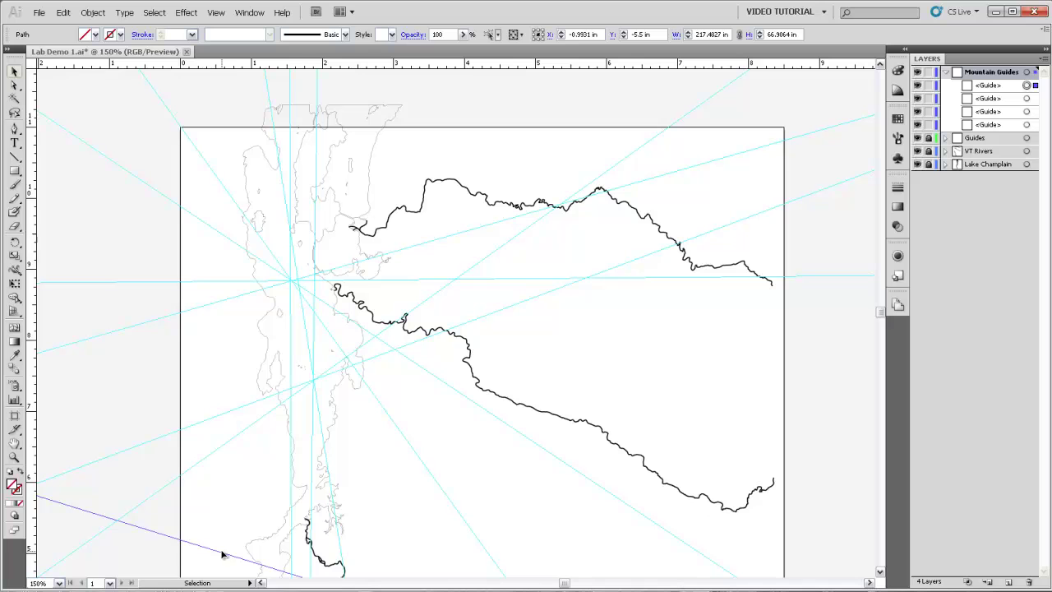
pyautogui.moveTo(222, 555); pyautogui.dragTo(311, 377)
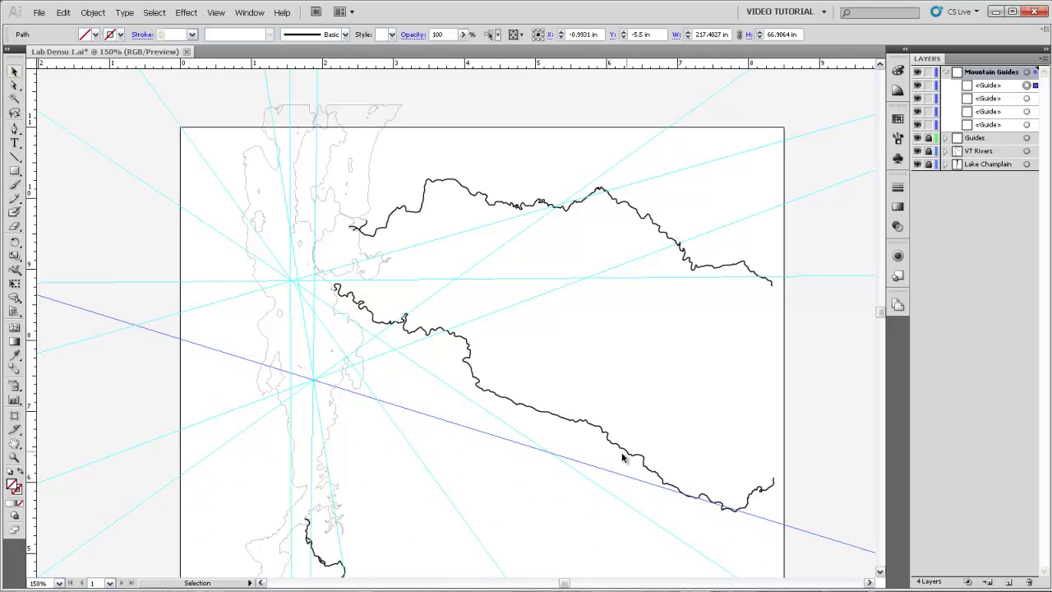
pyautogui.keyDown('shift'); pyautogui.click(1026, 98); pyautogui.keyUp('shift')
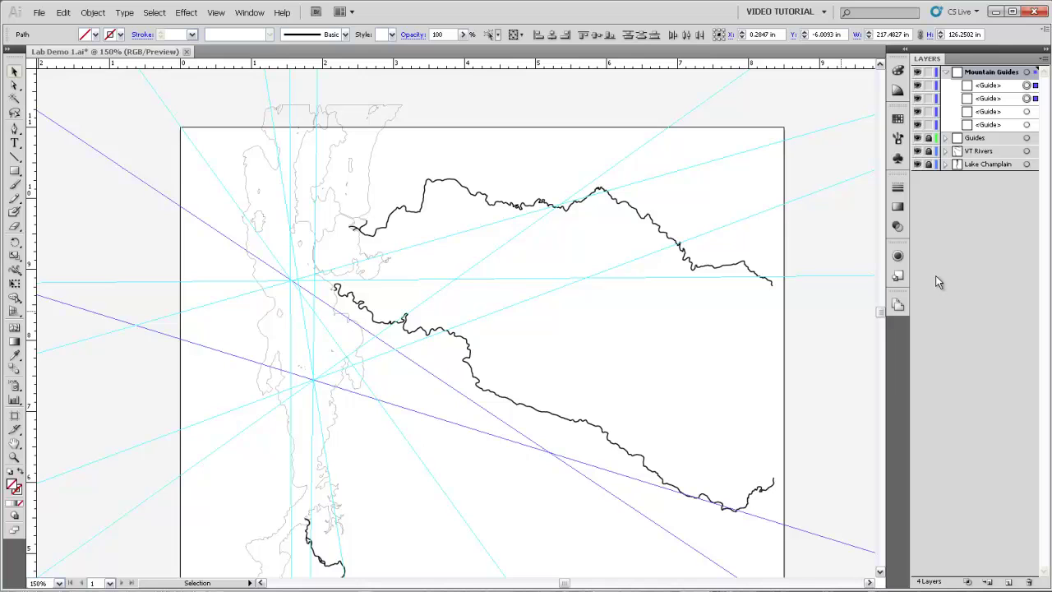
# - Create a Camel's Hump sub-layer and move the two selected guides into it
pyautogui.click(986, 581)
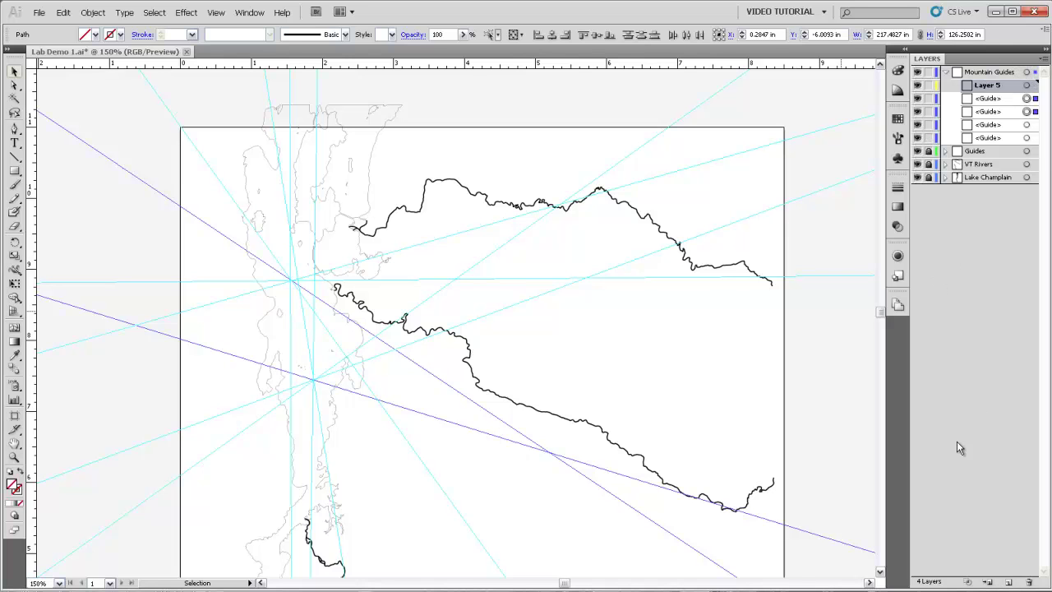
pyautogui.doubleClick(988, 88)
pyautogui.write("Camel's Humo")
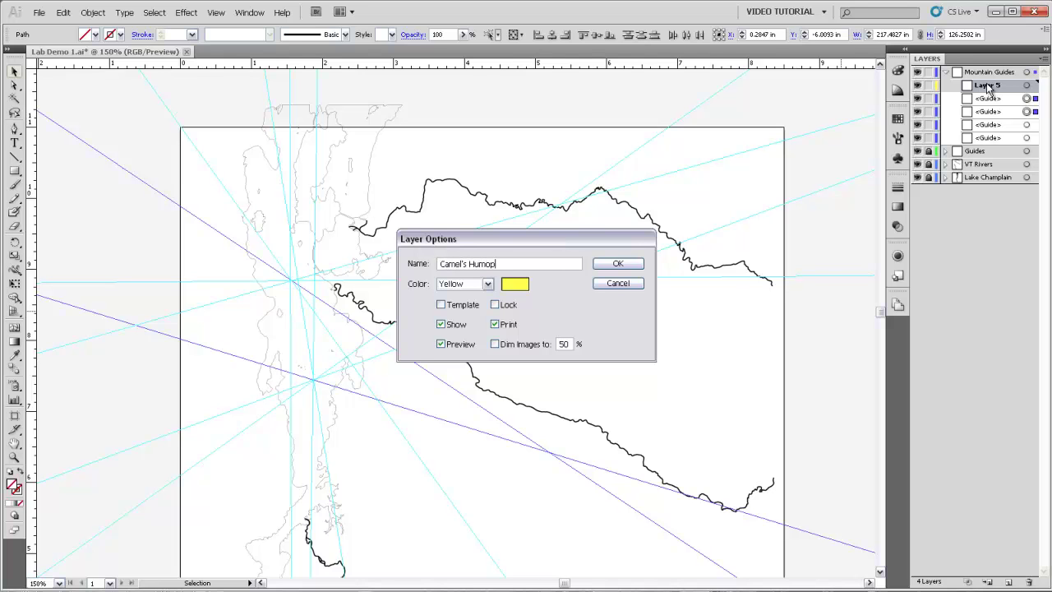
pyautogui.press('Return')
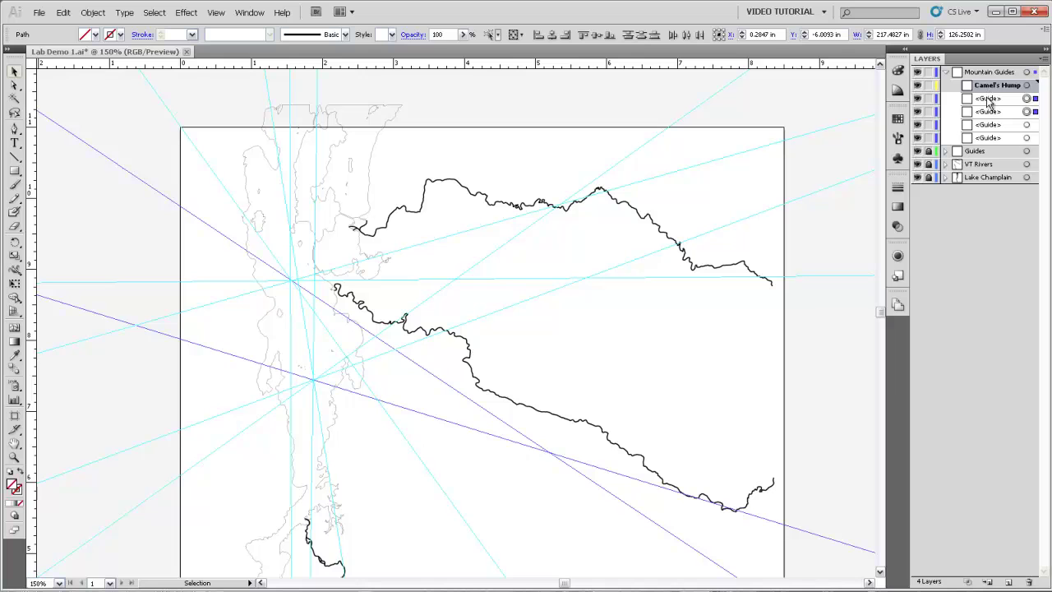
pyautogui.moveTo(988, 100); pyautogui.dragTo(989, 86)
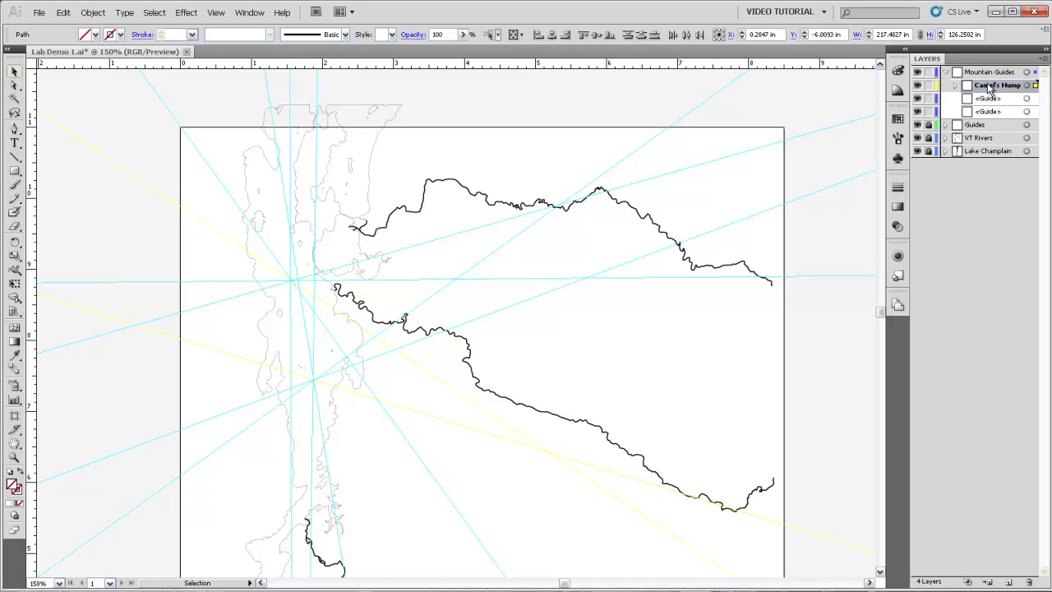
# - Add a Mansfield sub-layer and move two more guides into it
pyautogui.click(980, 76)
pyautogui.click(986, 581)
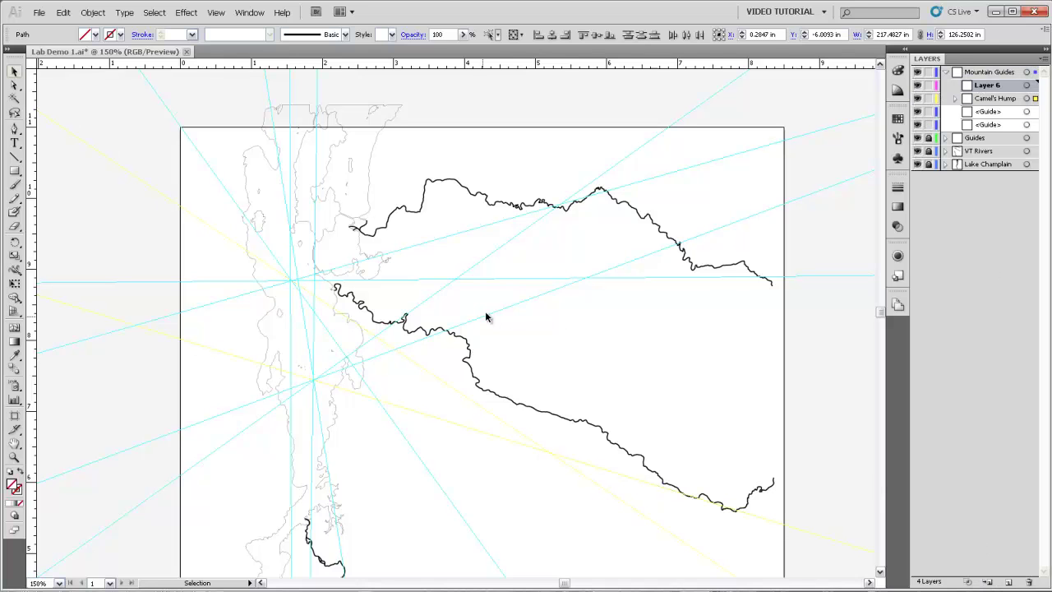
pyautogui.doubleClick(987, 85)
pyautogui.write('Mansfi')
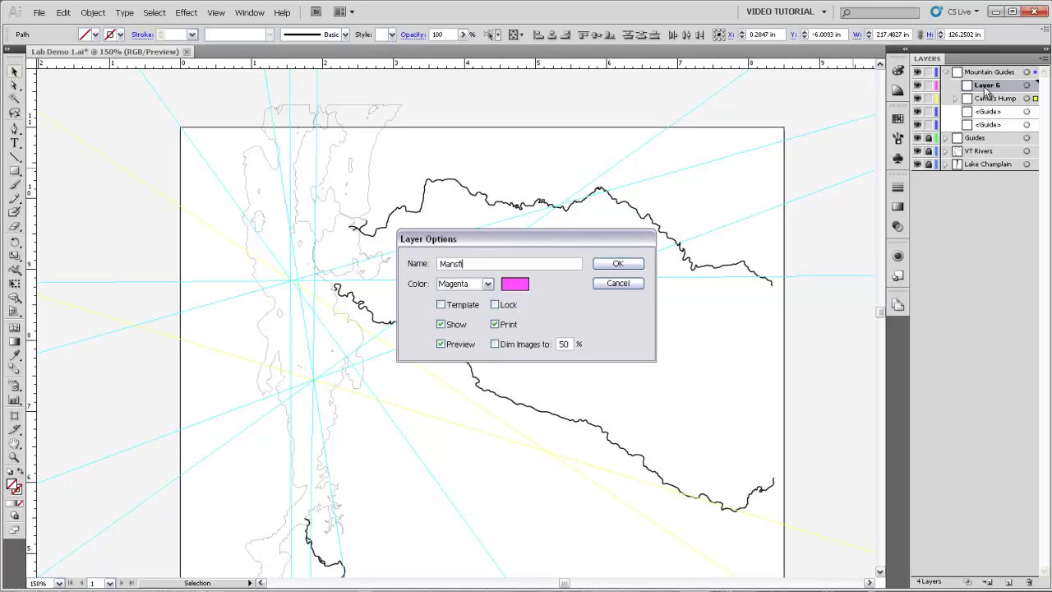
pyautogui.write('eld')
pyautogui.click(617, 264)
pyautogui.click(990, 114)
pyautogui.keyDown('shift'); pyautogui.click(991, 127); pyautogui.keyUp('shift')
pyautogui.moveTo(992, 127); pyautogui.dragTo(990, 86)
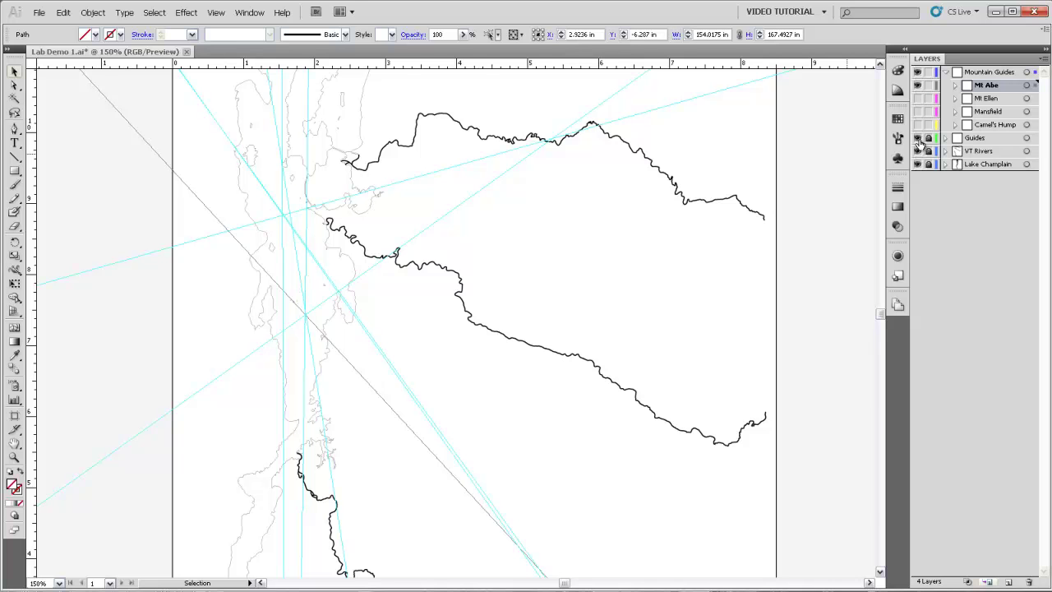
# - Hide the Guides layer and show the Mt Ellen, Mansfield and Camel's Hump guides again
pyautogui.click(918, 138)
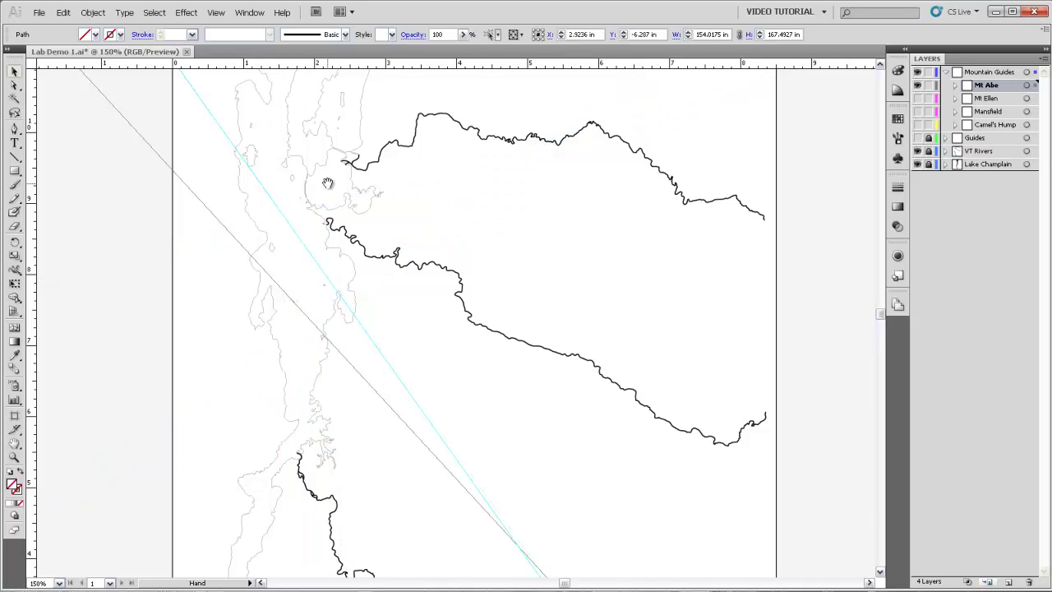
pyautogui.moveTo(328, 189); pyautogui.dragTo(380, 342)
pyautogui.scroll(-3, 457, 339)
pyautogui.click(457, 339)
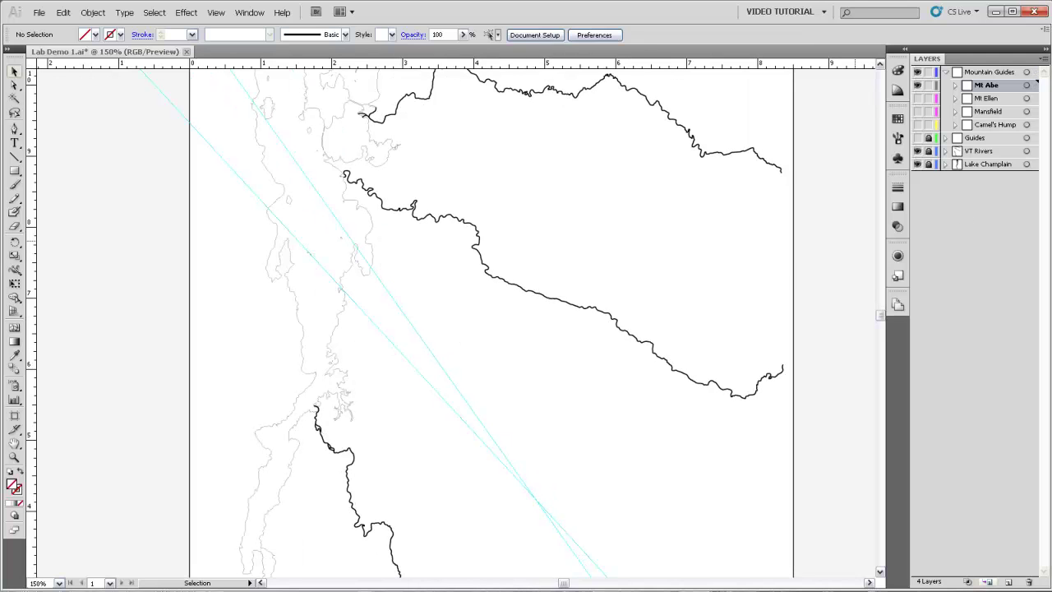
pyautogui.moveTo(917, 98); pyautogui.dragTo(918, 128)
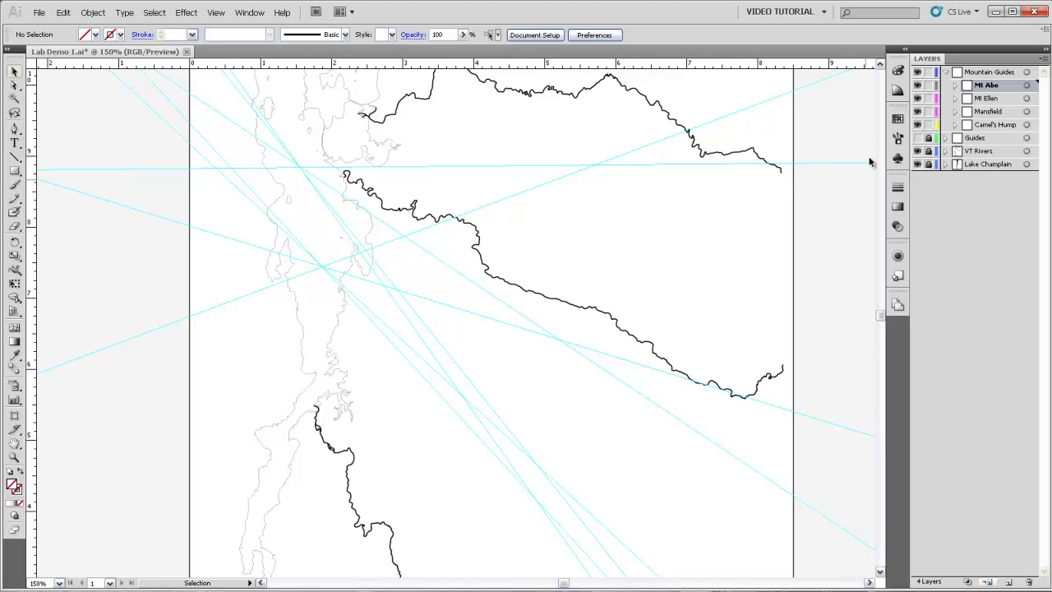
pyautogui.moveTo(370, 228); pyautogui.dragTo(392, 299)
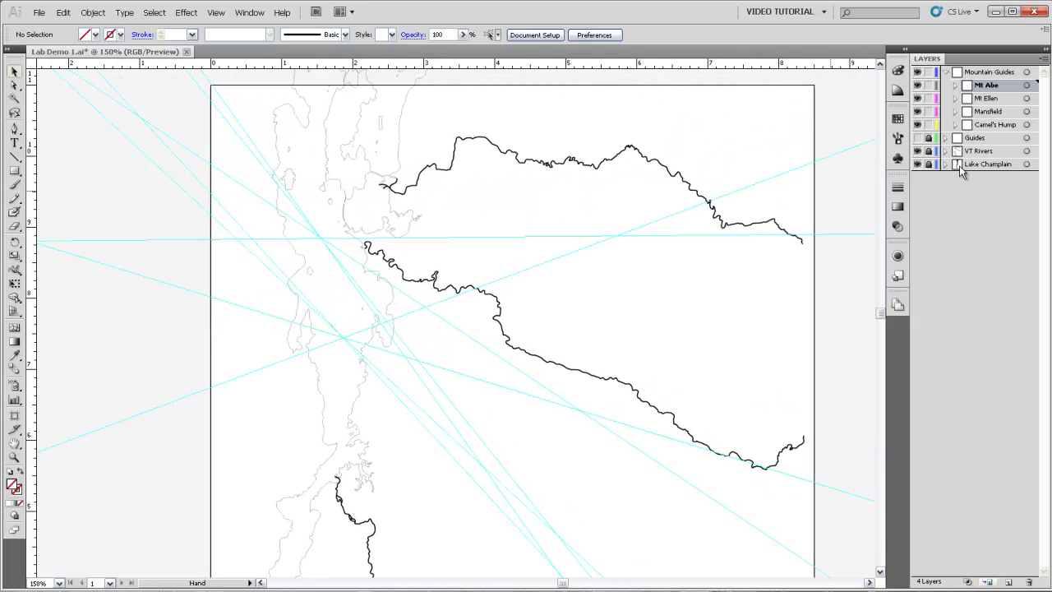
# - Change the Mt Ellen sub-layer's colour to Orange
pyautogui.click(1026, 72)
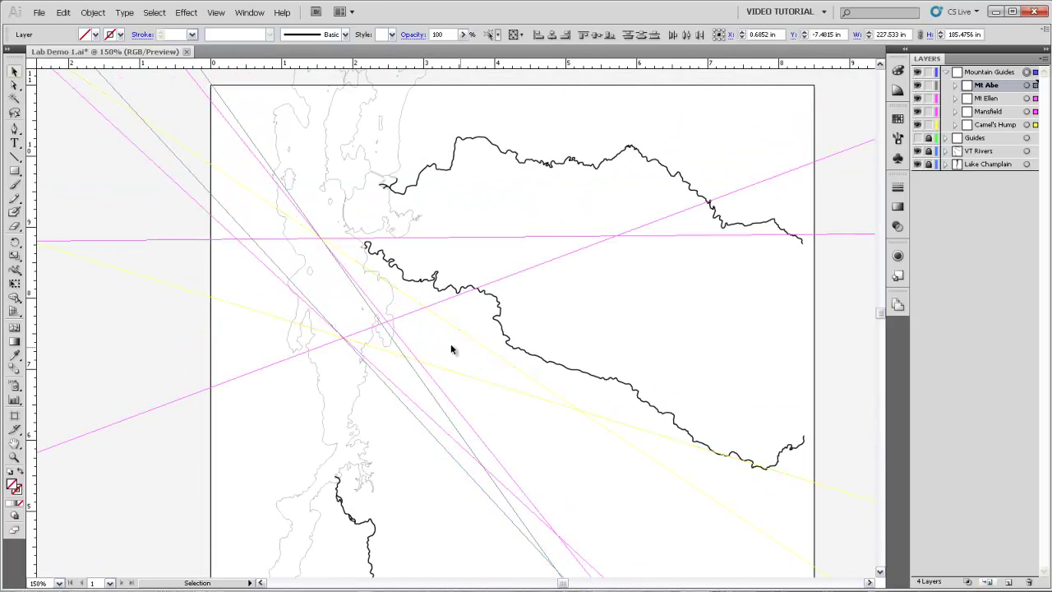
pyautogui.doubleClick(988, 99)
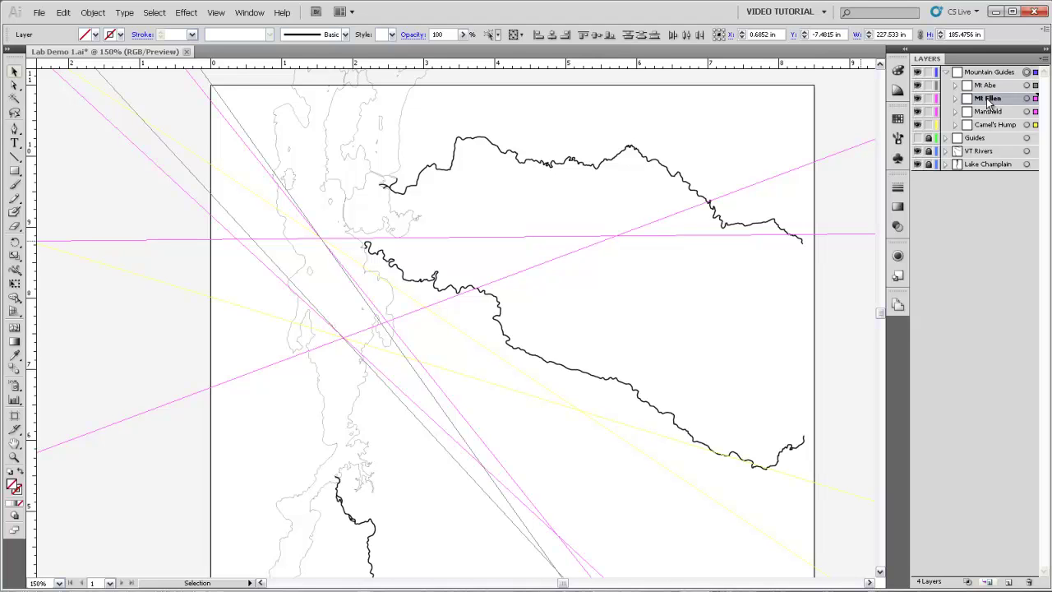
pyautogui.click(487, 285)
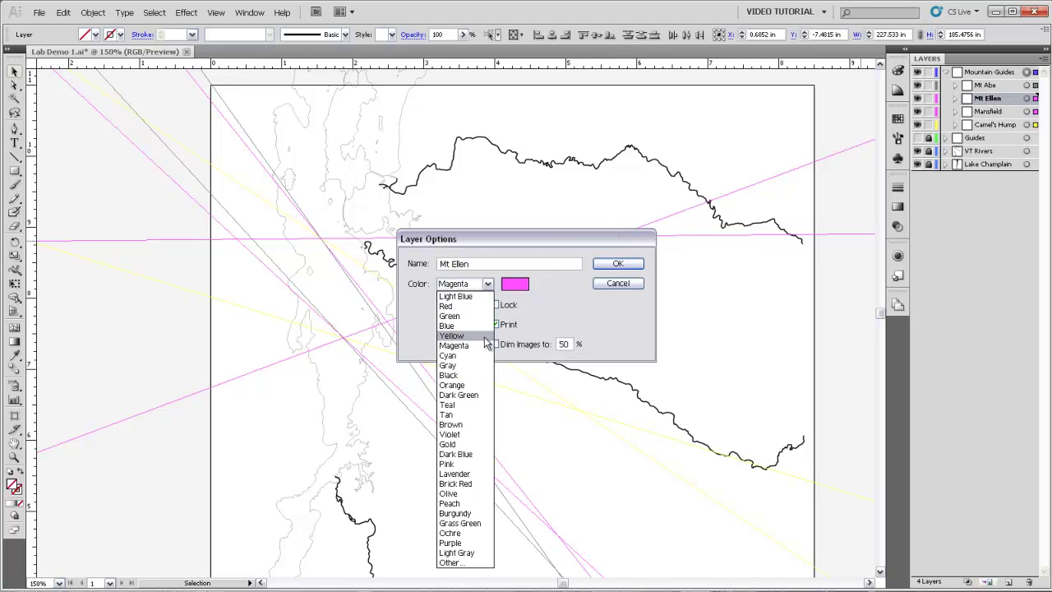
pyautogui.click(454, 384)
pyautogui.click(616, 264)
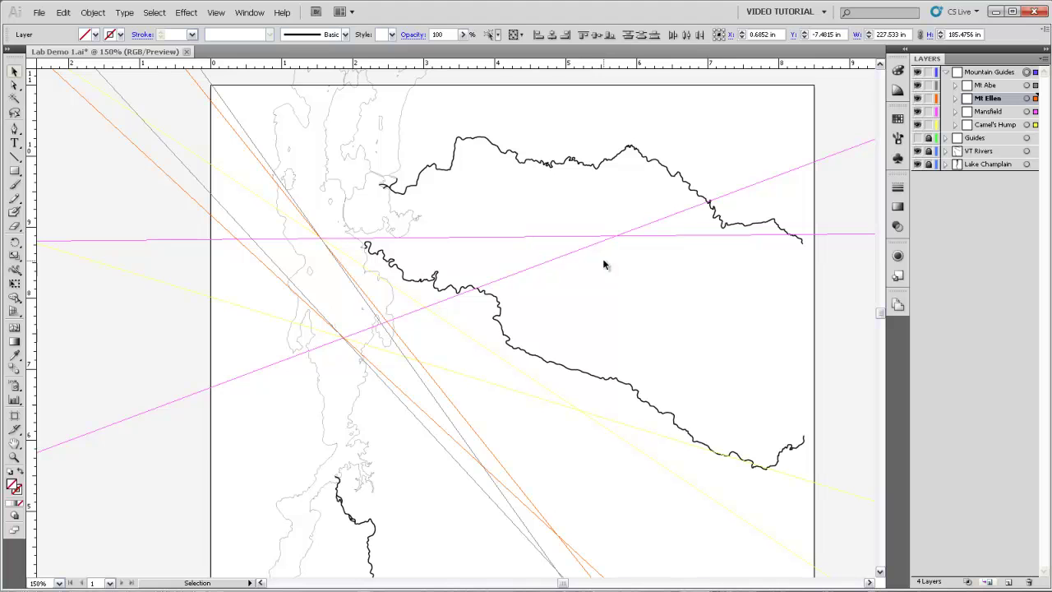
pyautogui.moveTo(477, 374); pyautogui.dragTo(454, 251)
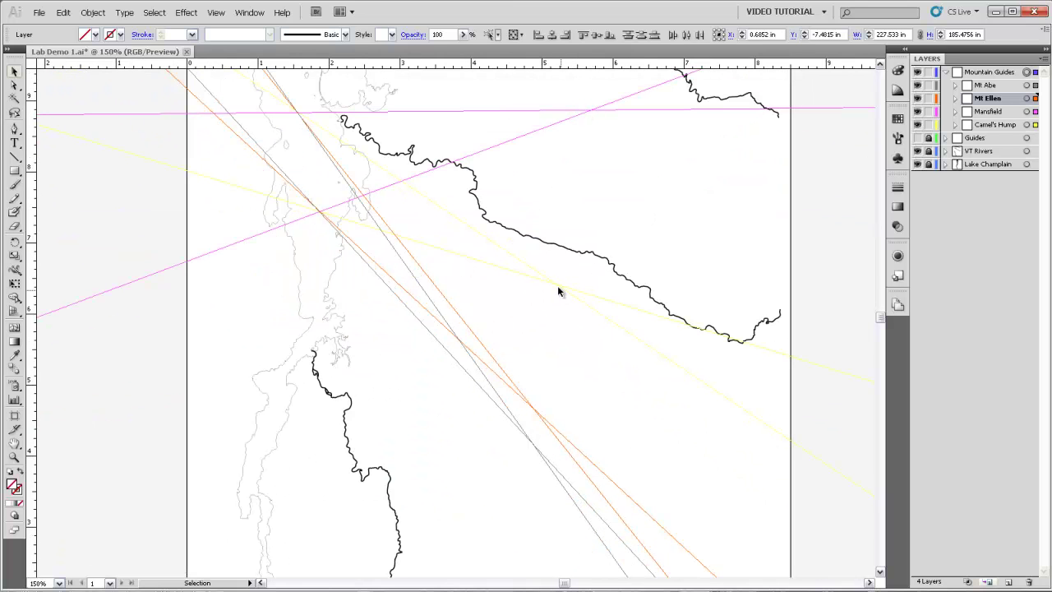